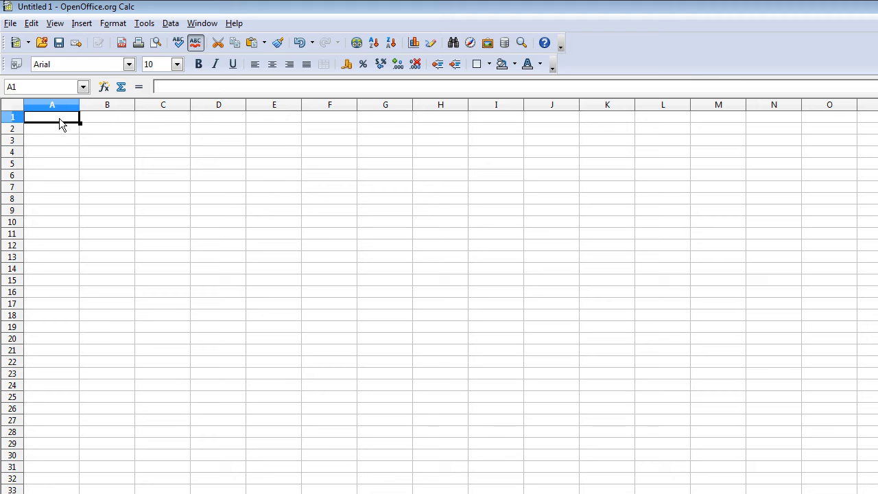
Step: Enter =connect() in cell A1, launch a new kernel from the default MathKernel location, and move the Control Panel away from the first columns
{"action": "type", "text": "=co"}
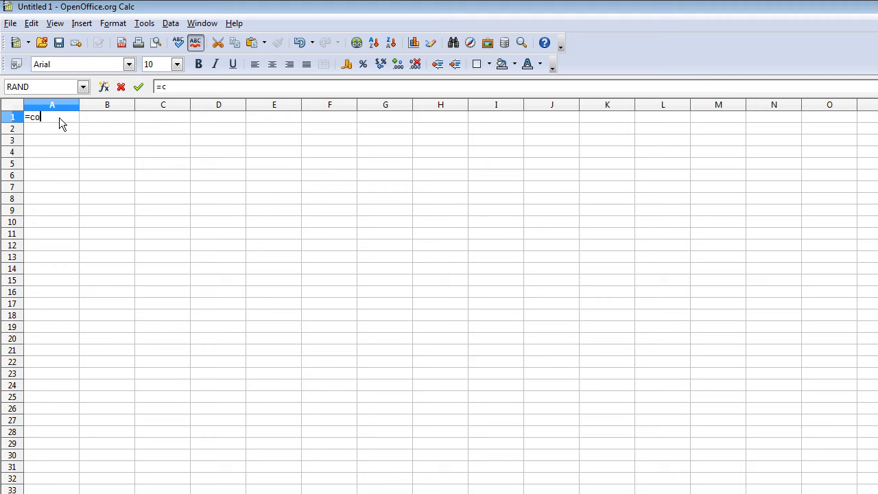
{"action": "type", "text": "nncct()"}
{"action": "key", "text": "Return"}
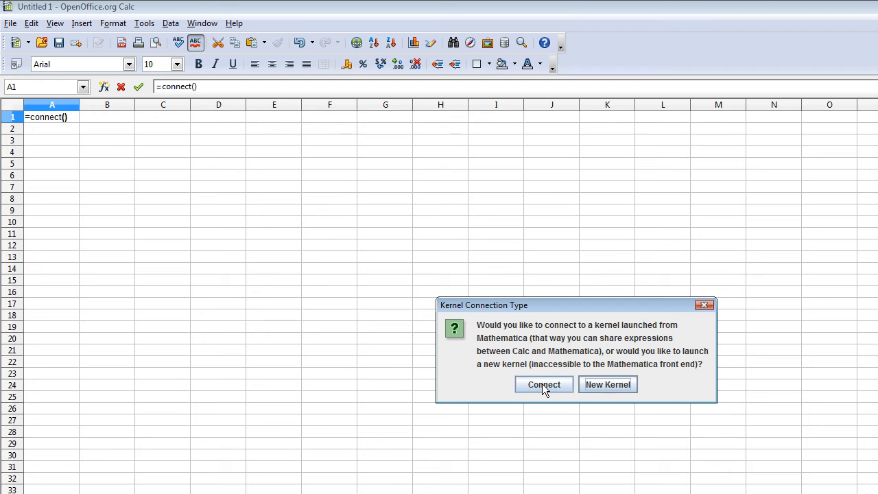
{"action": "left_click", "coordinate": [592, 384]}
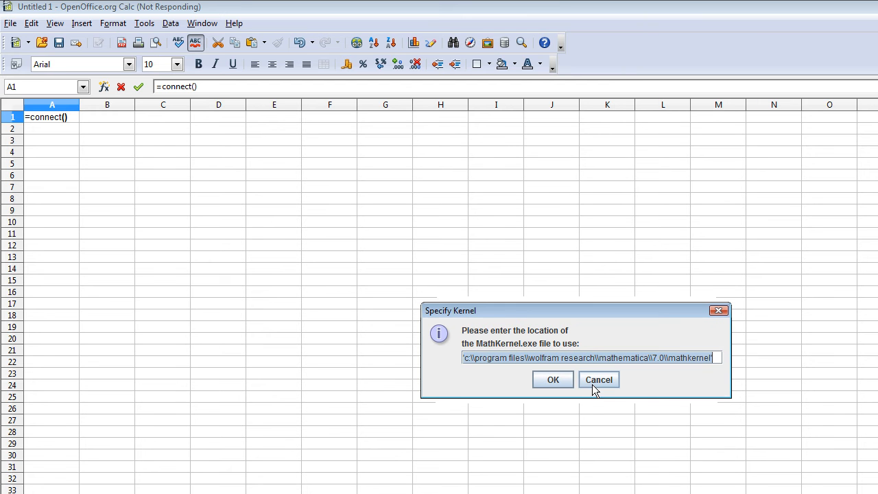
{"action": "left_click", "coordinate": [546, 381]}
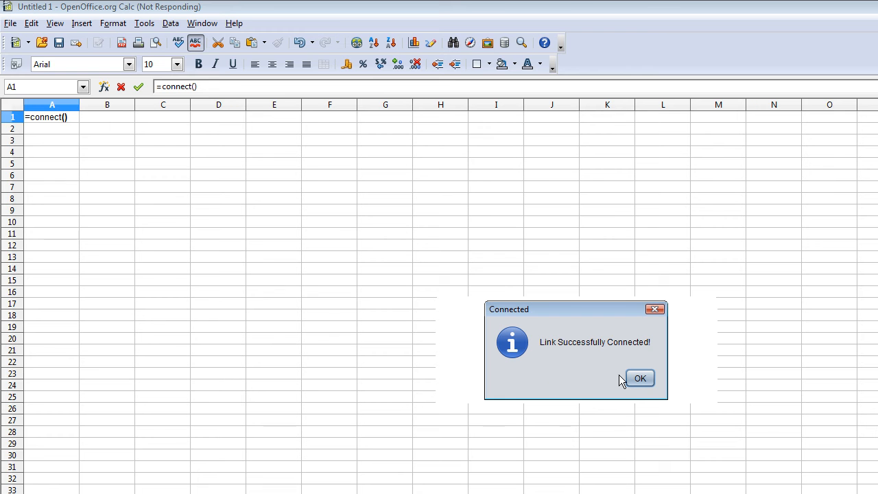
{"action": "left_click", "coordinate": [640, 379]}
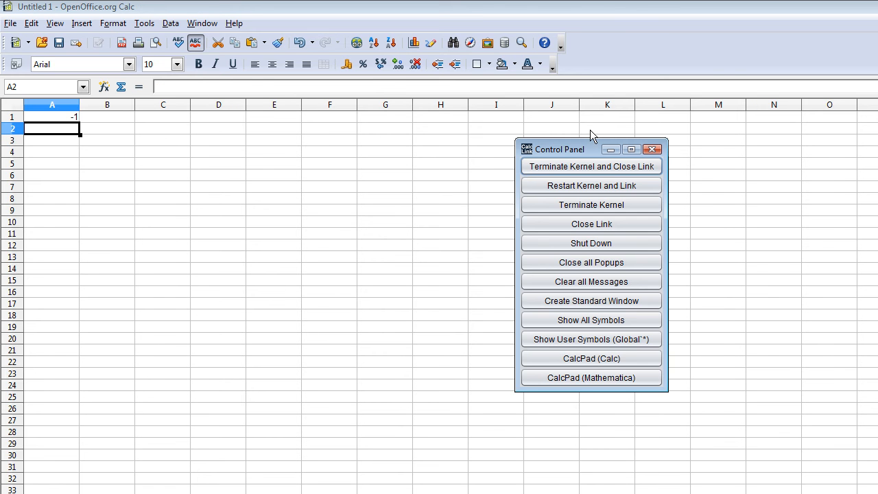
{"action": "left_click_drag", "start_coordinate": [558, 151], "coordinate": [624, 23]}
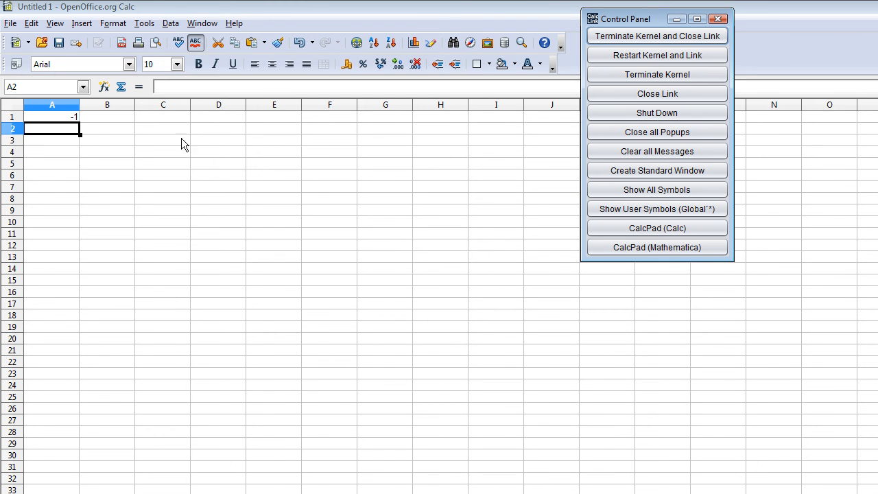
Step: Open the Function Wizard for cell A3 and browse the Add-in category down to the EVAL functions
{"action": "left_click", "coordinate": [61, 140]}
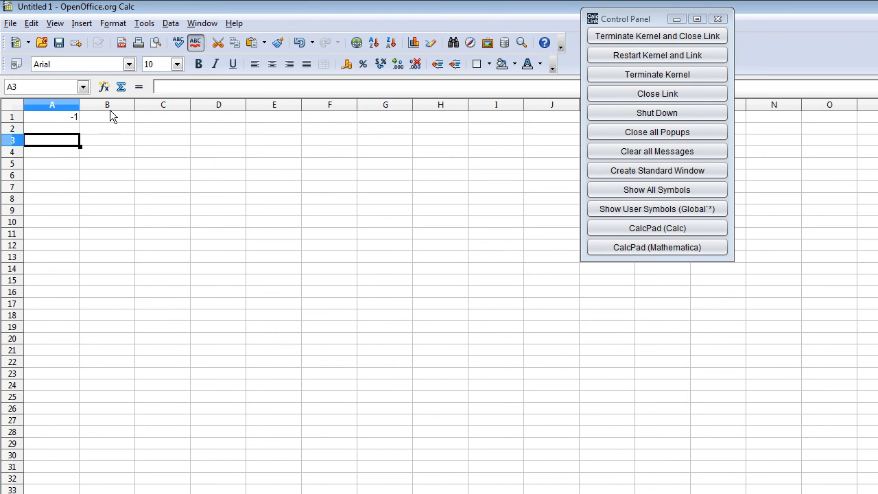
{"action": "left_click", "coordinate": [105, 86]}
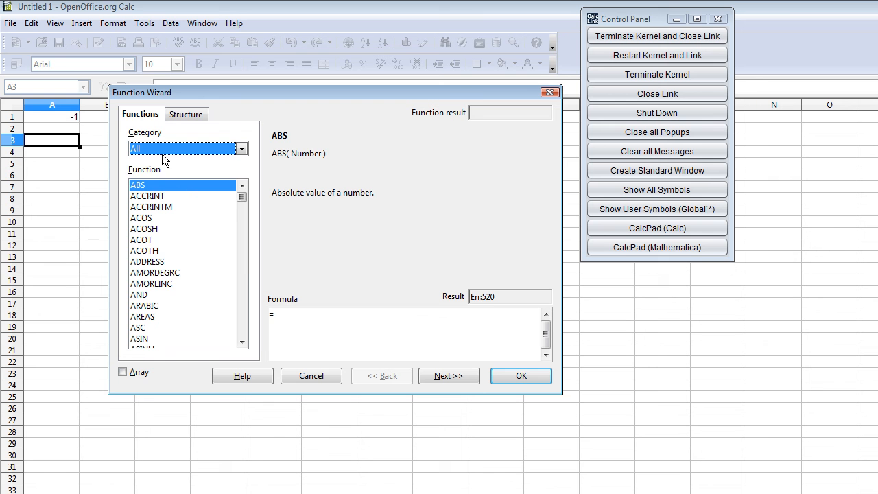
{"action": "left_click", "coordinate": [159, 148]}
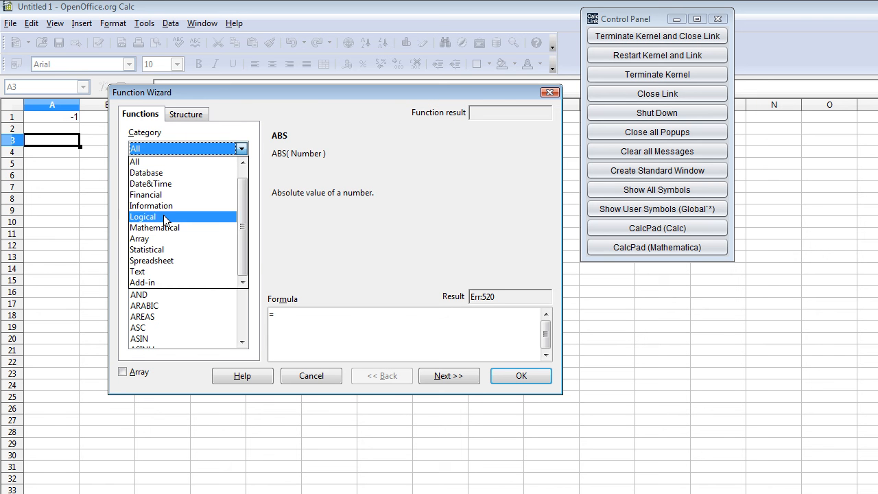
{"action": "left_click", "coordinate": [165, 282]}
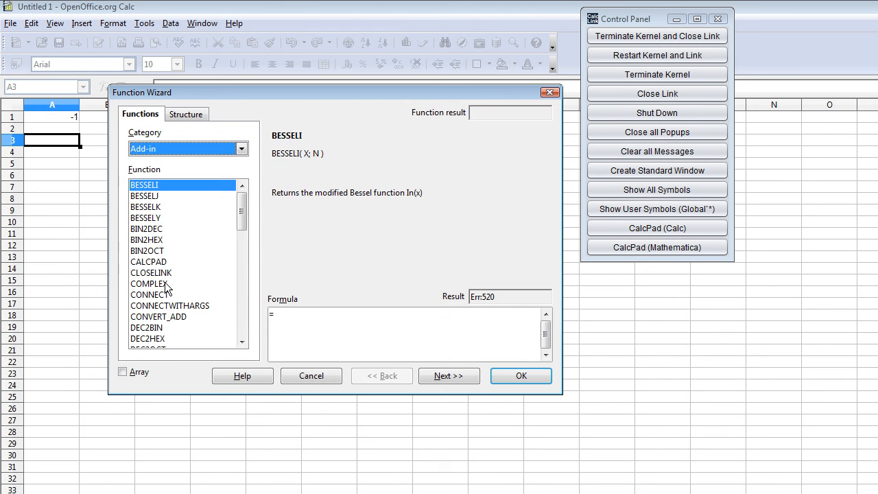
{"action": "left_click", "coordinate": [164, 282]}
{"action": "scroll", "coordinate": [165, 282], "scroll_direction": "down", "scroll_amount": 4}
{"action": "scroll", "coordinate": [164, 283], "scroll_direction": "down", "scroll_amount": 1}
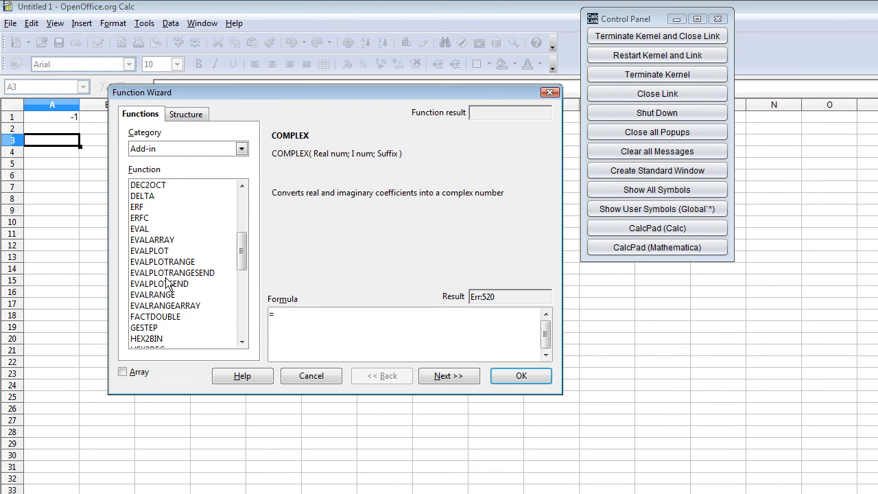
Step: Read the descriptions of EVAL, EVALARRAY, EVALPLOT, EVALPLOTRANGE and EVALPLOTSEND, then close the wizard without inserting a function
{"action": "left_click", "coordinate": [155, 230]}
{"action": "left_click", "coordinate": [158, 240]}
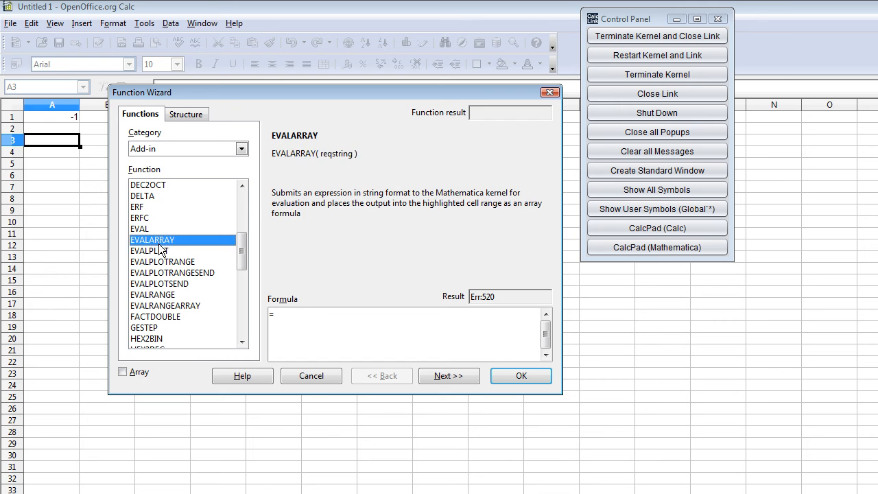
{"action": "left_click", "coordinate": [160, 252]}
{"action": "left_click", "coordinate": [163, 263]}
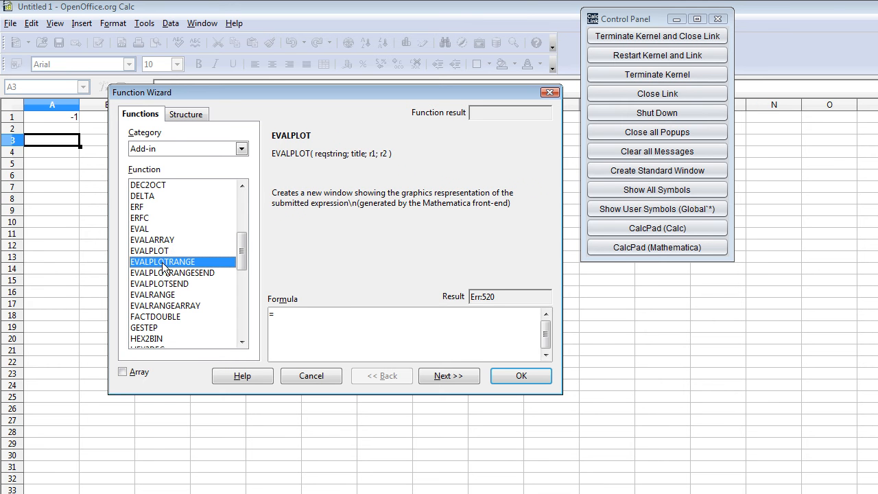
{"action": "left_click", "coordinate": [148, 230]}
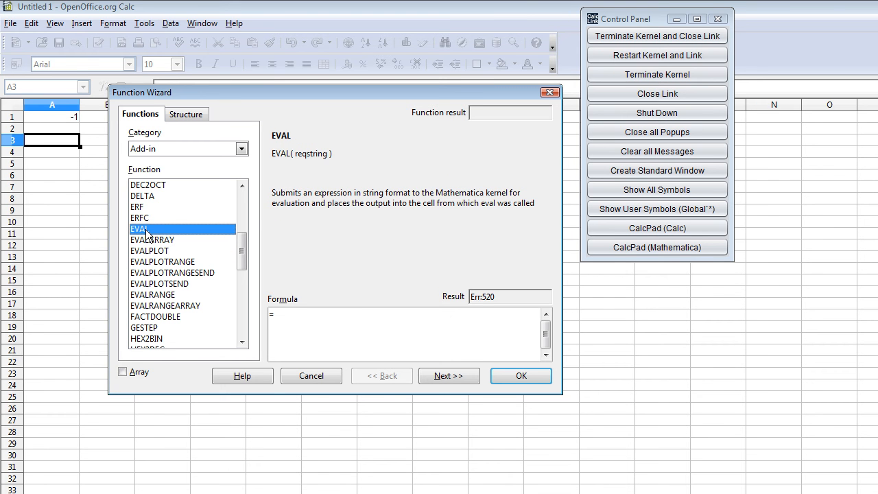
{"action": "left_click", "coordinate": [152, 240]}
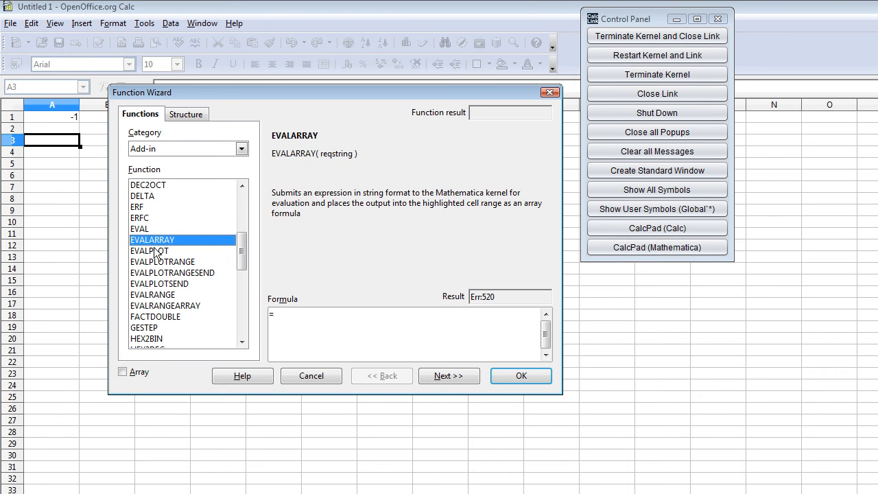
{"action": "left_click", "coordinate": [157, 251]}
{"action": "left_click", "coordinate": [166, 283]}
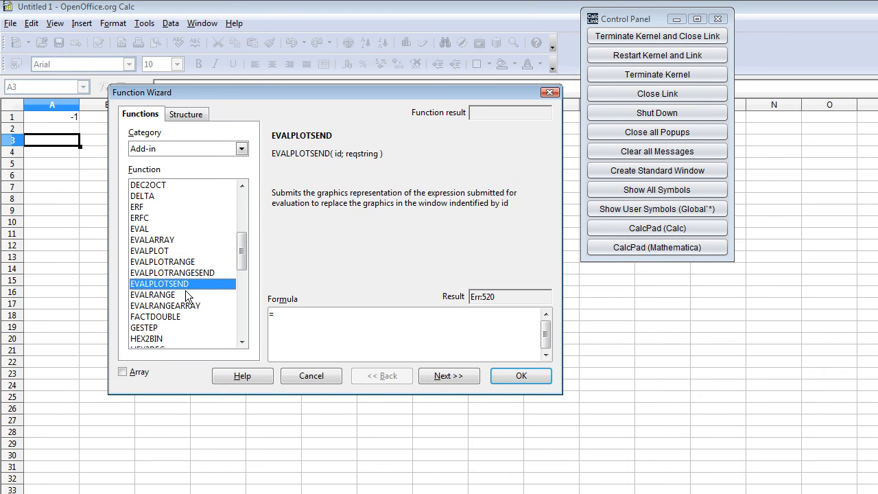
{"action": "left_click", "coordinate": [293, 376]}
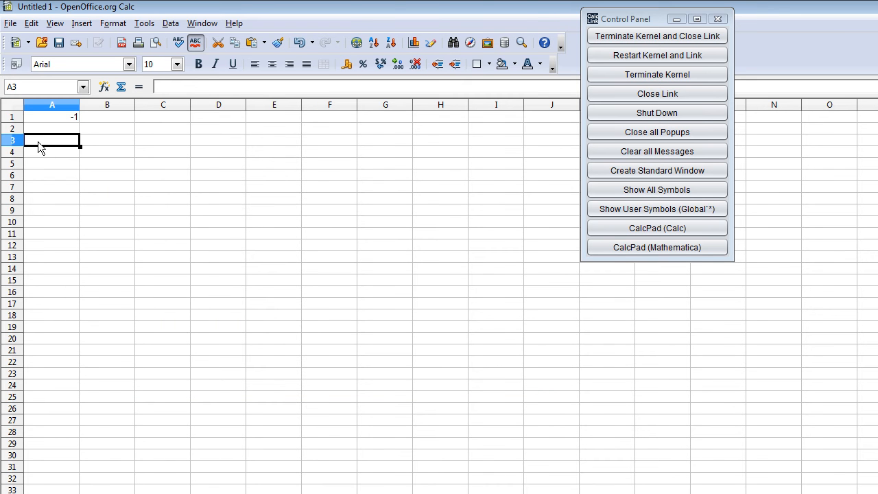
Step: Enter the formula =eval("4+77") in cell A3 to evaluate the sum in the Mathematica kernel
{"action": "type", "text": "=eval(\""}
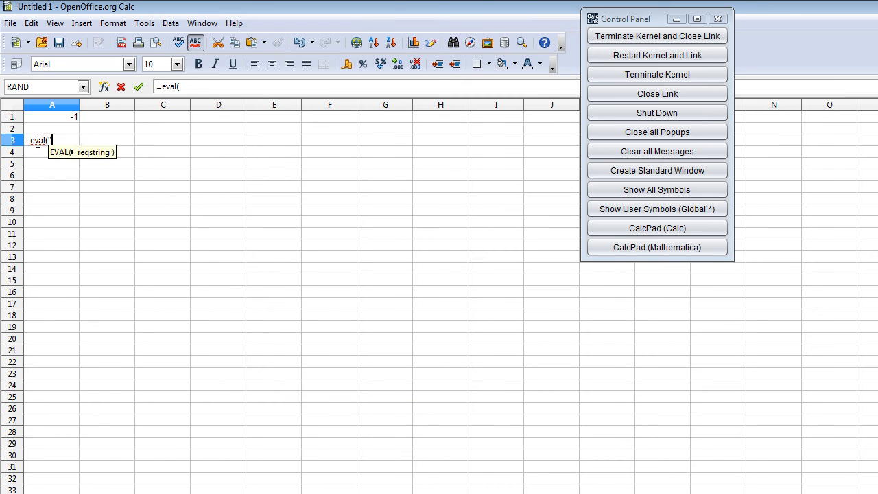
{"action": "type", "text": "4"}
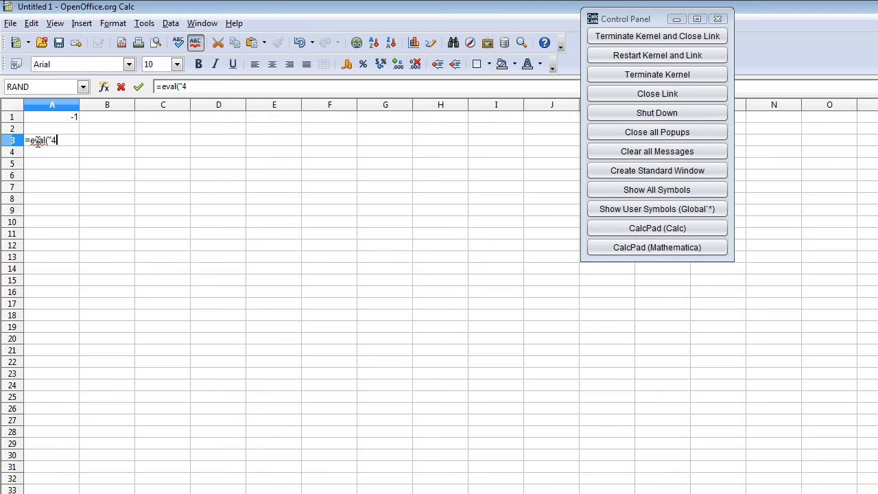
{"action": "type", "text": "+77\")"}
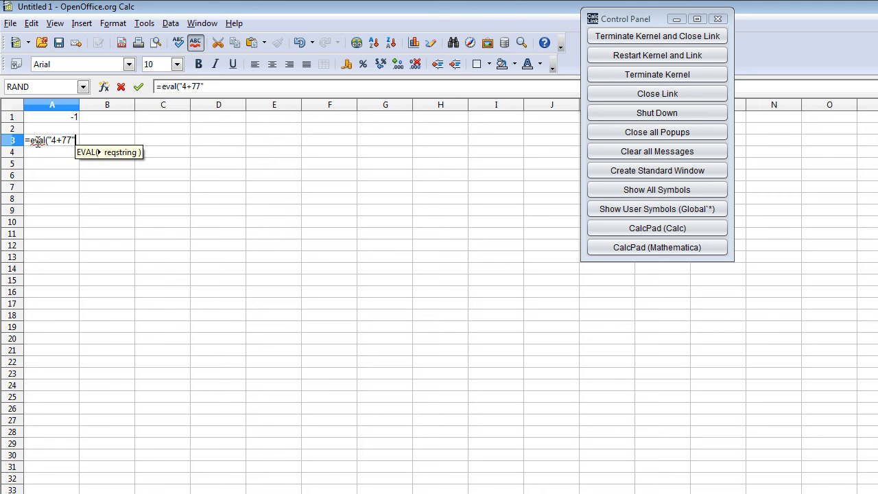
{"action": "key", "text": "Return"}
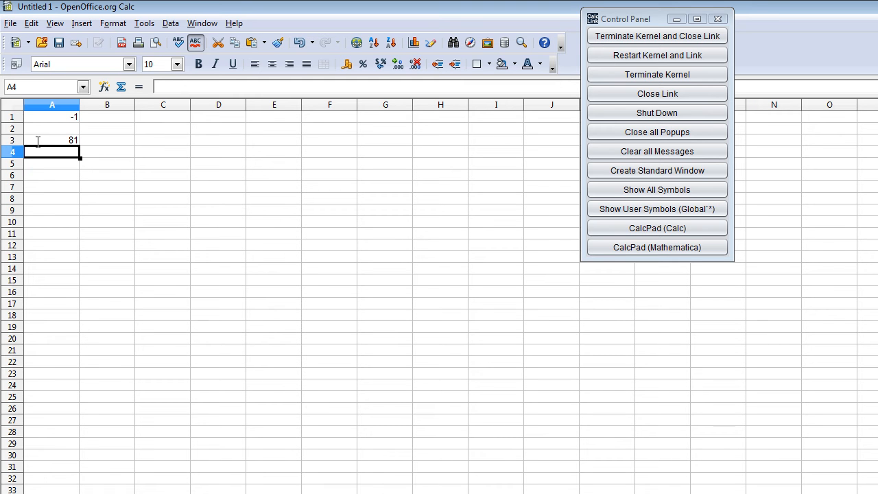
Step: Assign a kernel variable with =eval("var1=555") in cell A4 and retrieve it with =eval("var1") in cell A5
{"action": "type", "text": "=eval(\"va"}
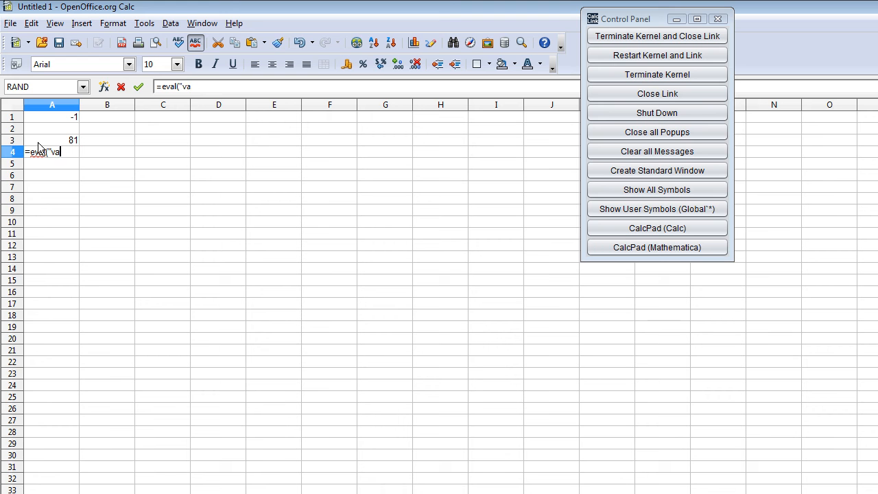
{"action": "type", "text": "r1=555\")"}
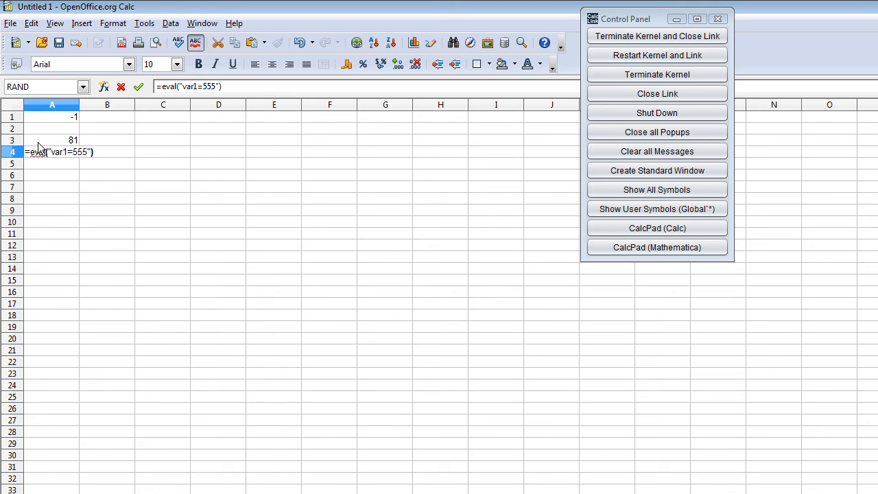
{"action": "key", "text": "Return"}
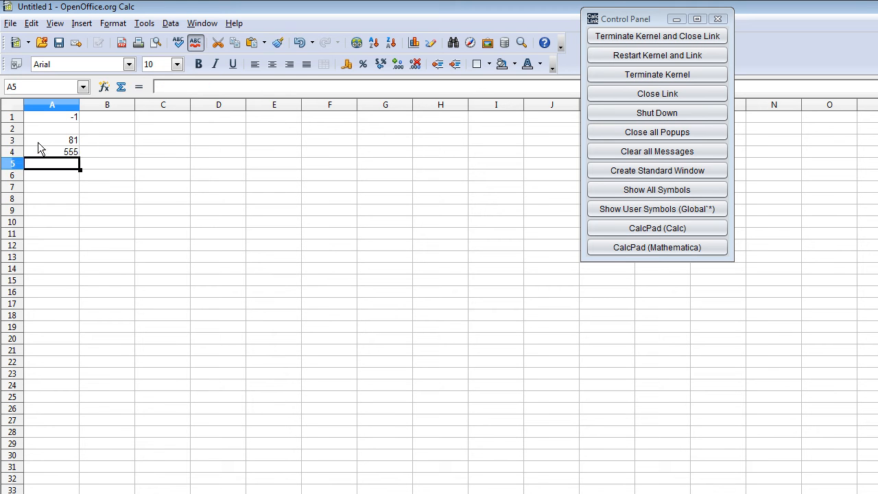
{"action": "type", "text": "=eva"}
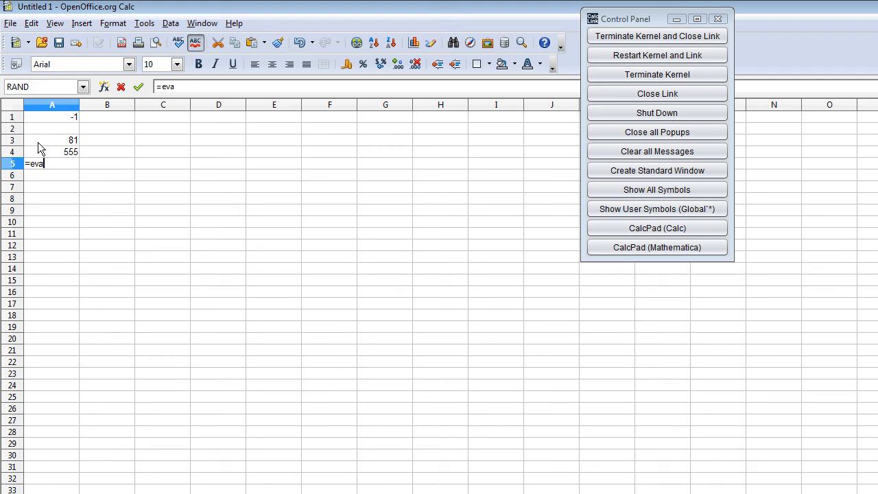
{"action": "type", "text": "l(\"var1\")"}
{"action": "key", "text": "Return"}
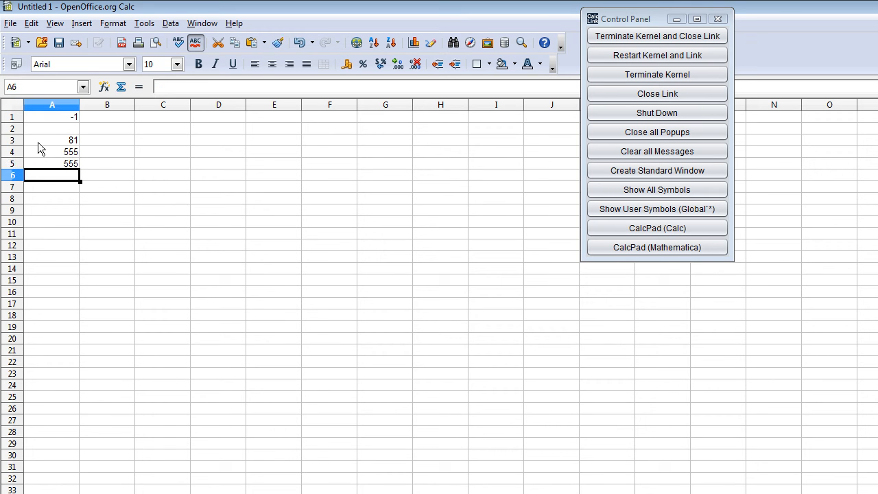
Step: Enter the formula =eval("ToString@hello") in cell A7 to return a text string from the kernel
{"action": "key", "text": "Return"}
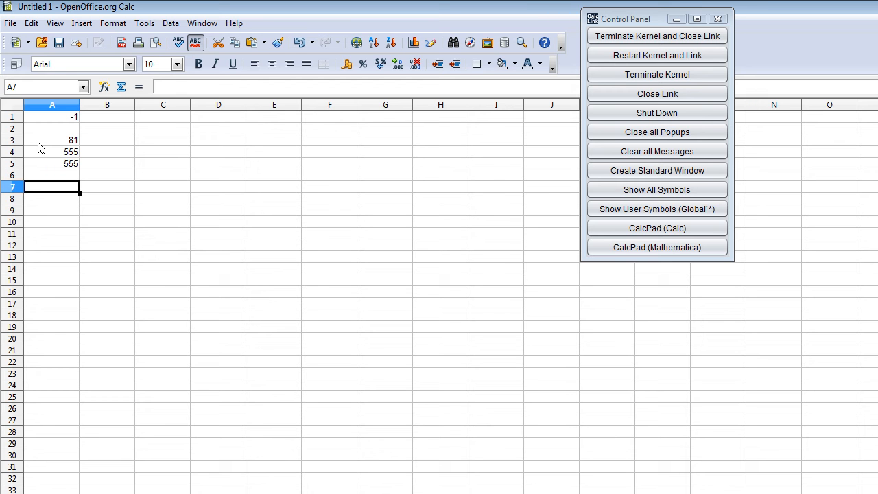
{"action": "type", "text": "=eval(\""}
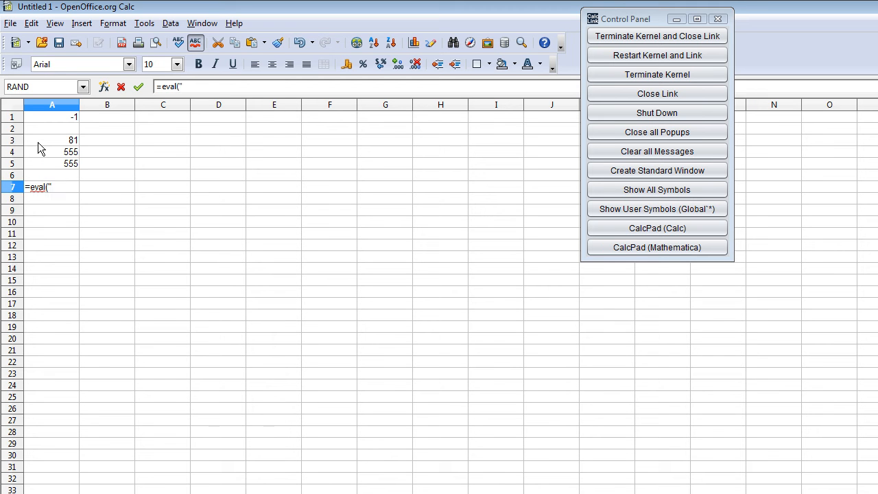
{"action": "type", "text": "ToString"}
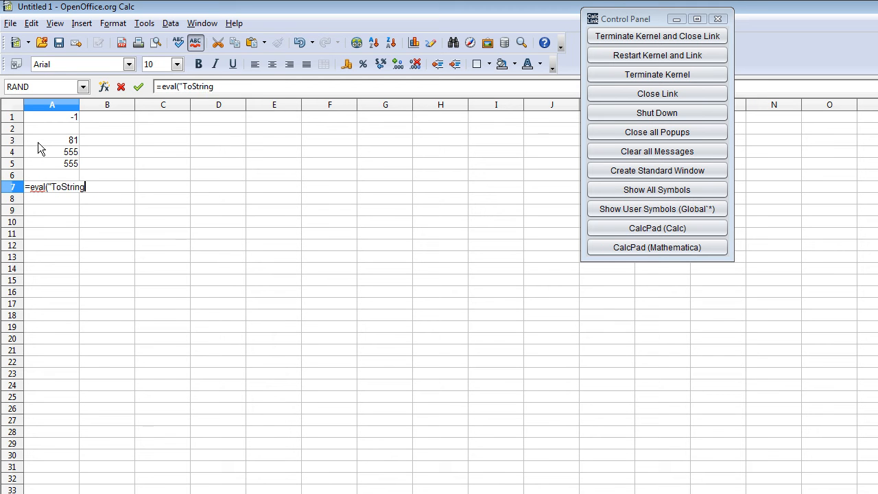
{"action": "type", "text": "@hello\")"}
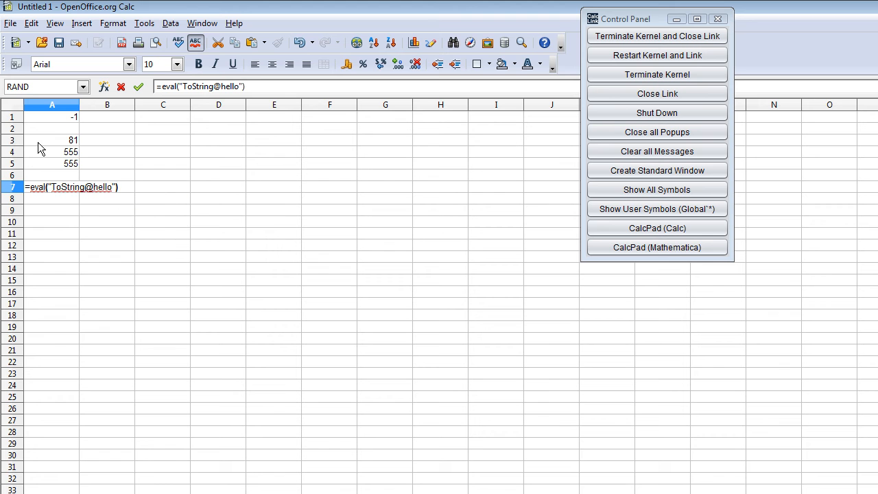
{"action": "key", "text": "Return"}
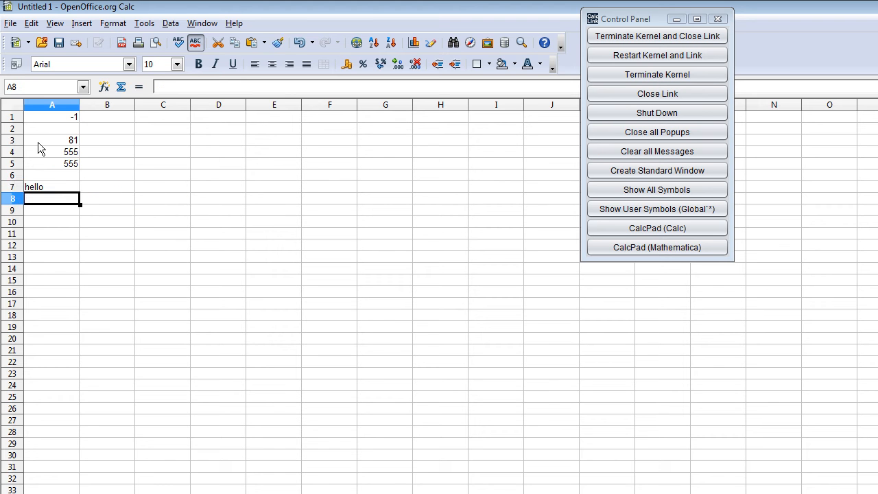
Step: Enter the array formula =evalarray("HilbertMatrix@4") across the range A9:D12 to fill it with a 4×4 Hilbert matrix
{"action": "key", "text": "Return"}
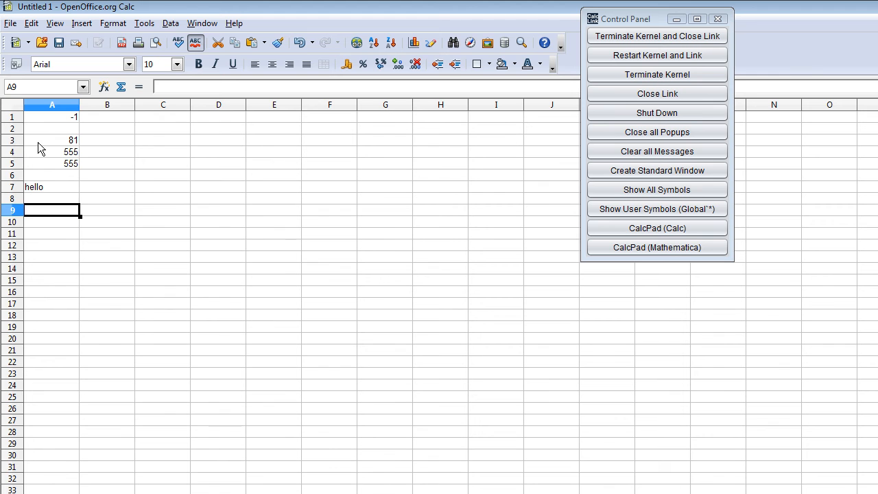
{"action": "key", "text": "shift+Right"}
{"action": "key", "text": "shift+Right"}
{"action": "key", "text": "shift+Right"}
{"action": "key", "text": "shift+Down"}
{"action": "key", "text": "shift+Down"}
{"action": "key", "text": "shift+Down"}
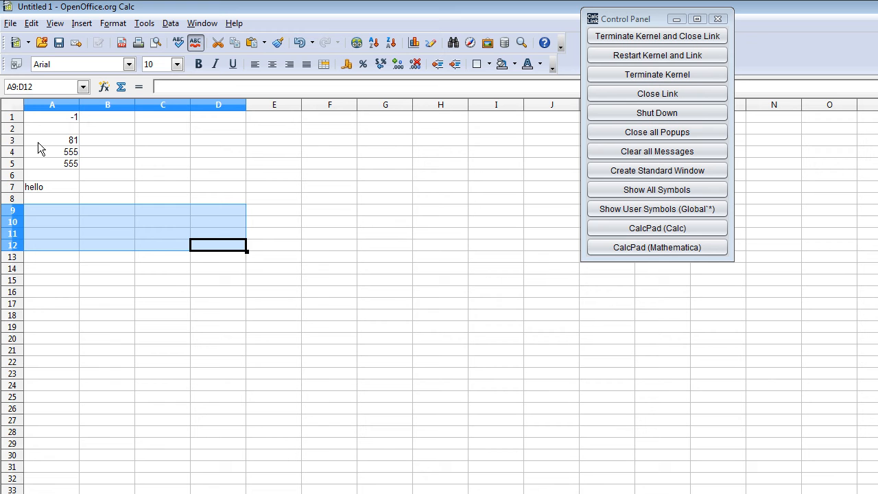
{"action": "type", "text": "="}
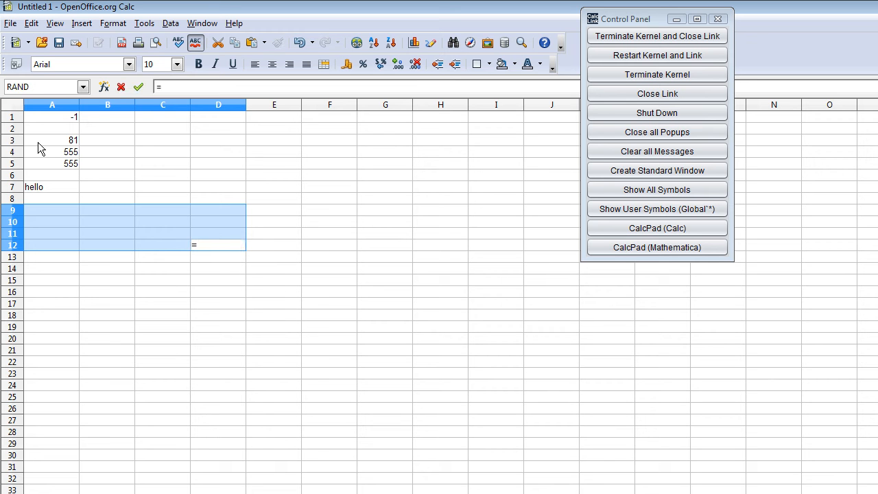
{"action": "type", "text": "evalarray("}
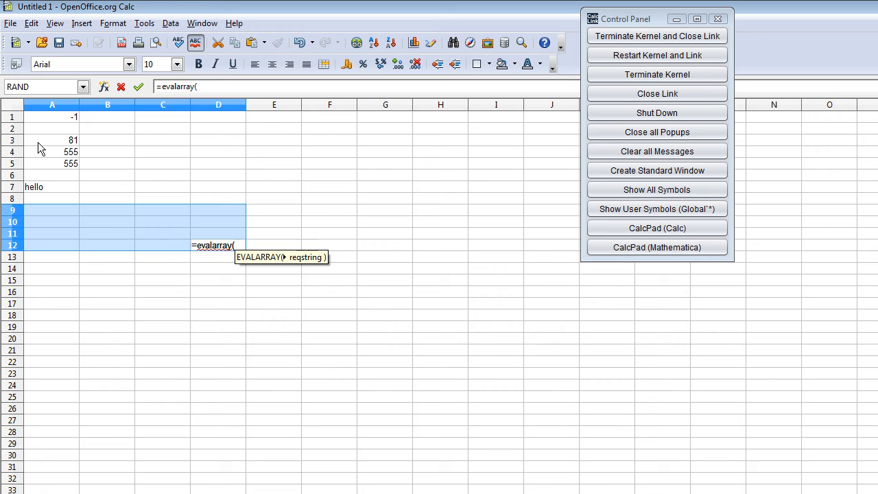
{"action": "type", "text": "\"H"}
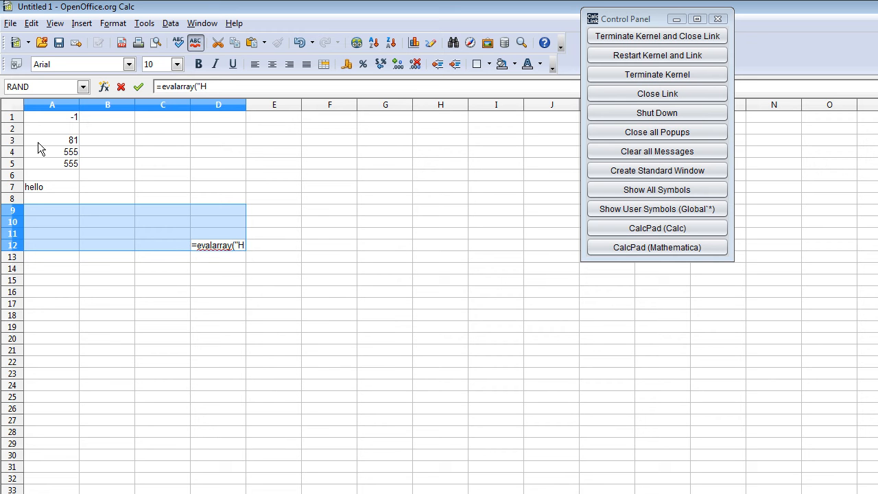
{"action": "type", "text": "ilbertMatri"}
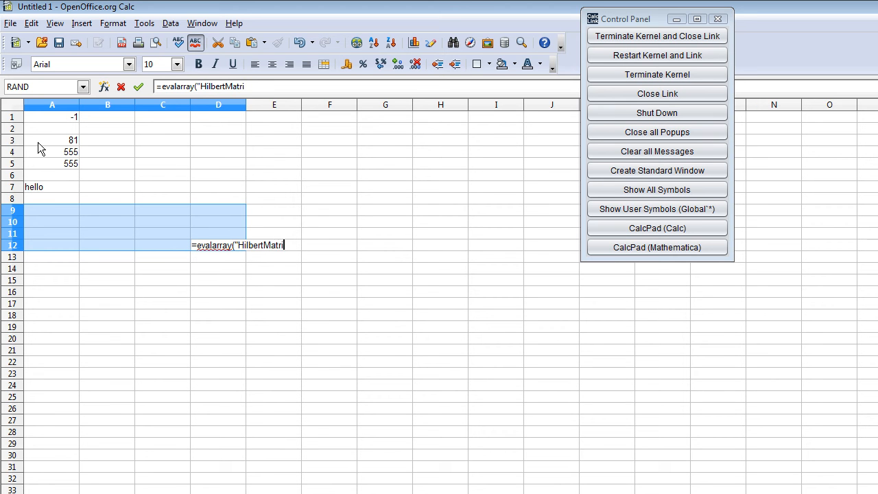
{"action": "type", "text": "x@4\""}
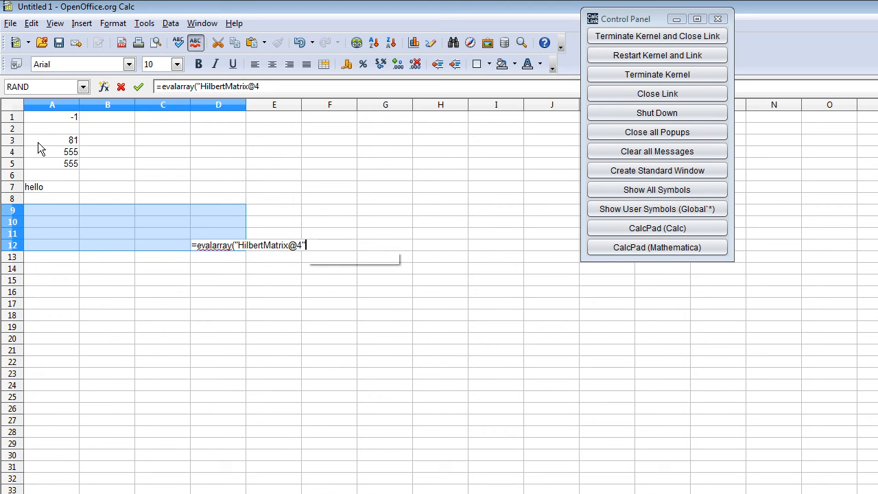
{"action": "type", "text": ")"}
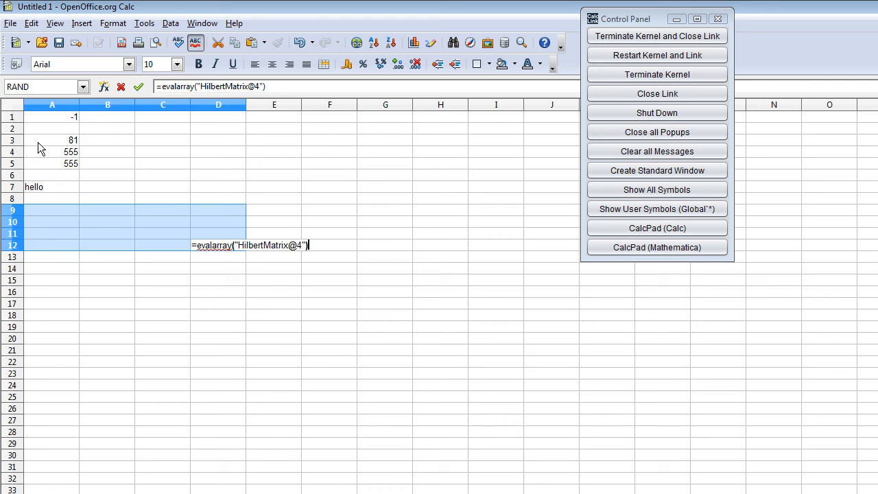
{"action": "key", "text": "ctrl+shift+Return"}
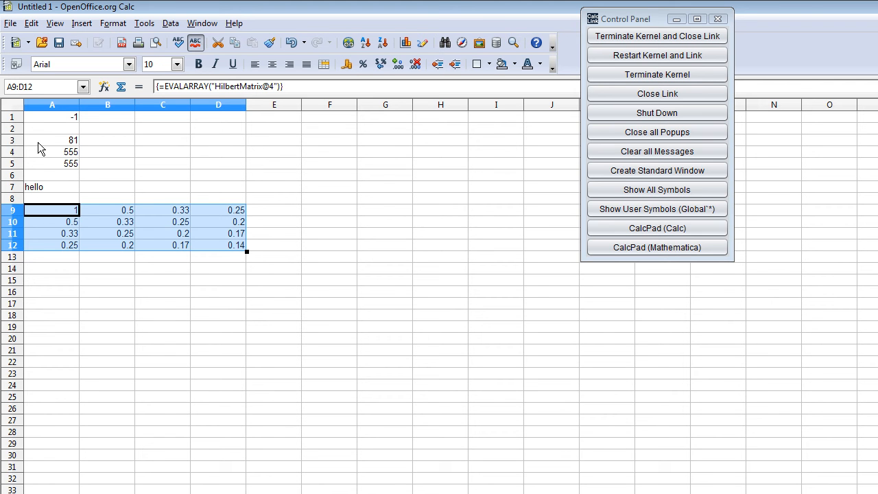
Step: Enter the first matrix row 1, 2, 3 in cells A14 to C14 below the Hilbert matrix
{"action": "key", "text": "Down"}
{"action": "key", "text": "Down"}
{"action": "key", "text": "Down"}
{"action": "key", "text": "Down"}
{"action": "key", "text": "Down"}
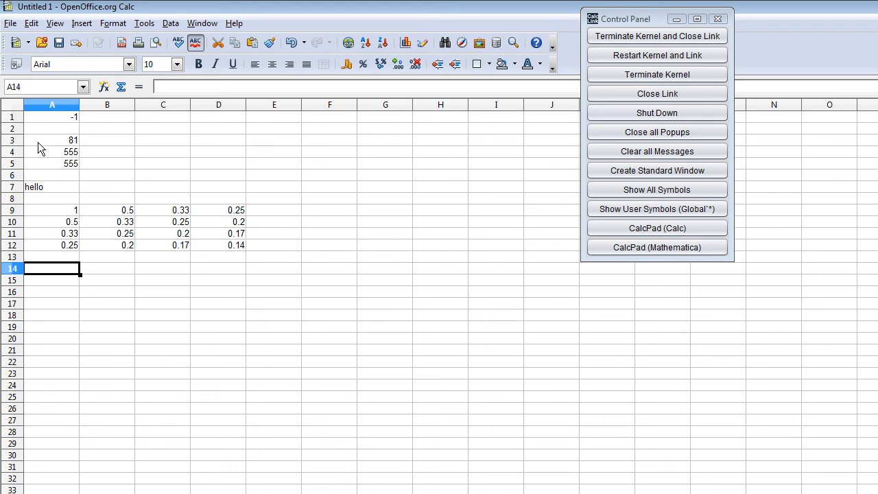
{"action": "type", "text": "1"}
{"action": "key", "text": "Tab"}
{"action": "type", "text": "2"}
{"action": "key", "text": "Tab"}
{"action": "type", "text": "3"}
{"action": "key", "text": "Return"}
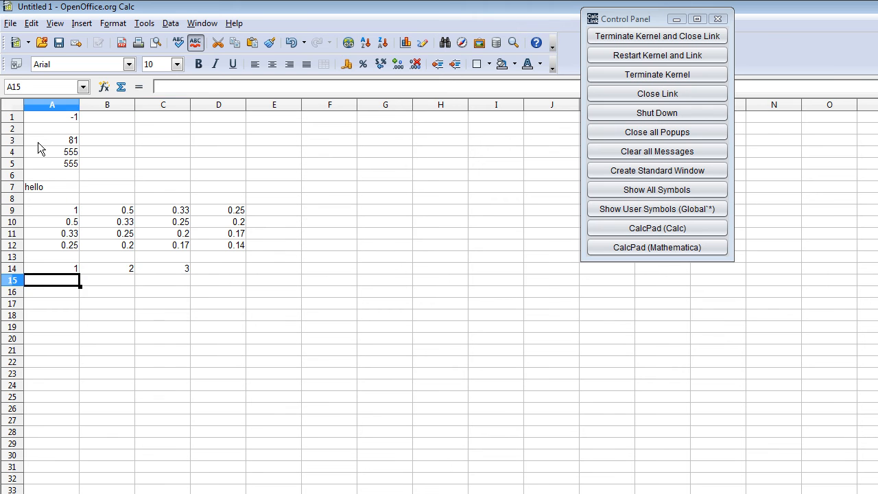
Step: Complete the 3×3 matrix with 4, 6, 8 in A15:C15 and 6, 7, -4 in A16:C16
{"action": "type", "text": "4"}
{"action": "key", "text": "Tab"}
{"action": "type", "text": "6"}
{"action": "key", "text": "Tab"}
{"action": "type", "text": "8"}
{"action": "key", "text": "Return"}
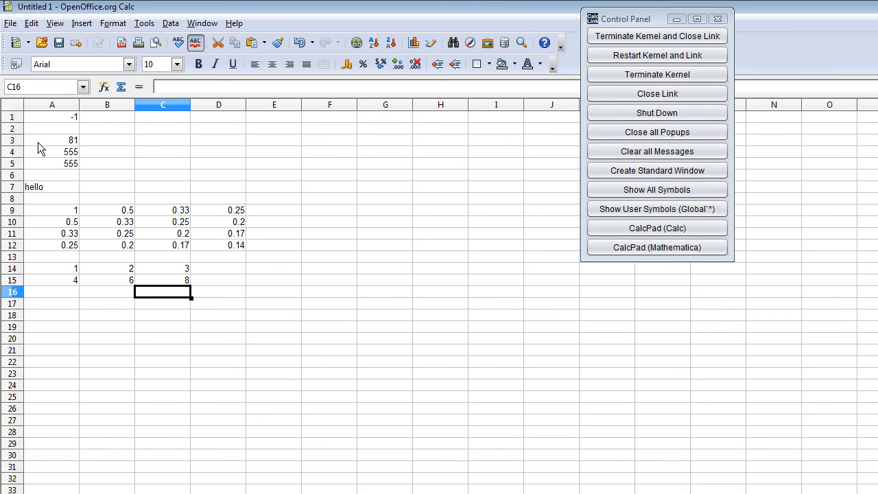
{"action": "type", "text": "6"}
{"action": "key", "text": "Tab"}
{"action": "type", "text": "7"}
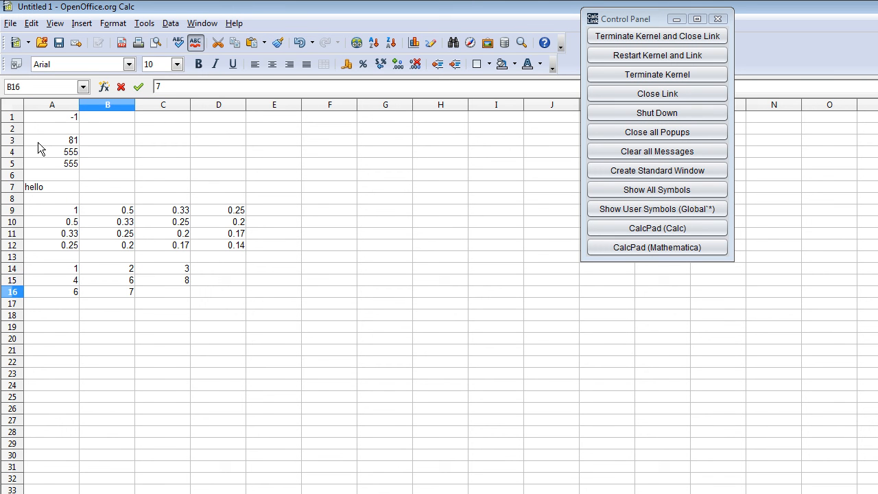
{"action": "key", "text": "Right"}
{"action": "type", "text": "-4"}
{"action": "key", "text": "Return"}
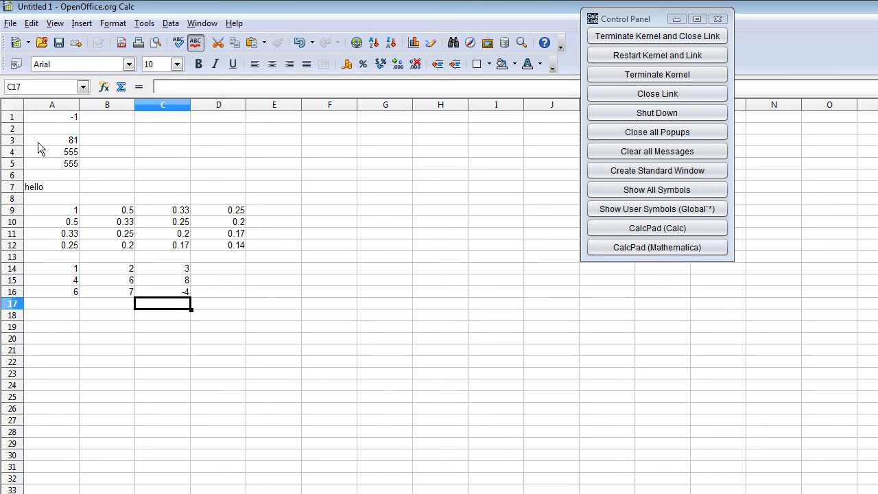
Step: Enter evalrange("Det"; in cell A18 and try to reference the matrix range A14:C16 as its argument
{"action": "key", "text": "Down"}
{"action": "key", "text": "Left"}
{"action": "key", "text": "Left"}
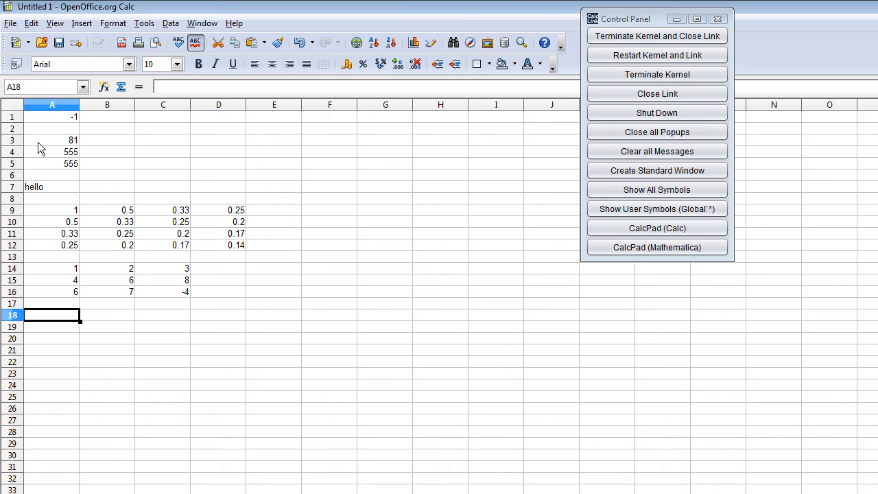
{"action": "type", "text": "evalr"}
{"action": "type", "text": "ange"}
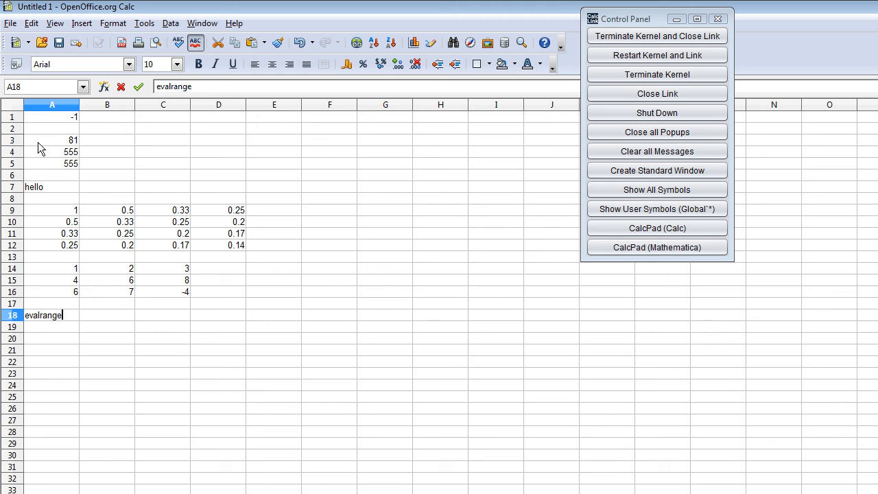
{"action": "type", "text": "(\"Det\";"}
{"action": "left_click_drag", "start_coordinate": [64, 271], "coordinate": [157, 292]}
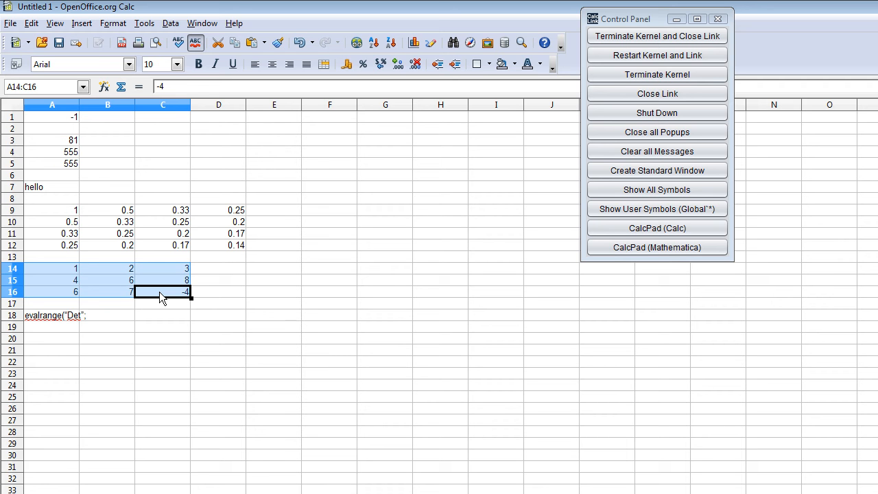
Step: Correct cell A18 to the formula =evalrange("Det";A14:C16) to compute the matrix determinant
{"action": "left_click", "coordinate": [61, 318]}
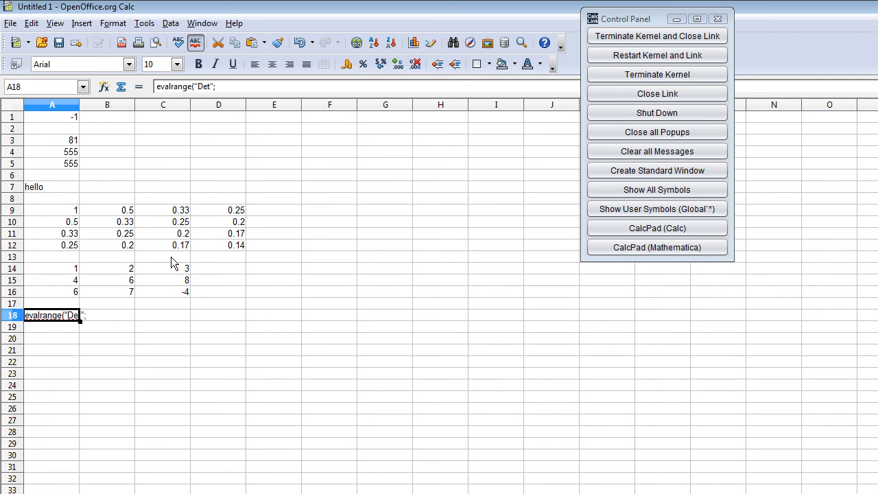
{"action": "left_click", "coordinate": [223, 86]}
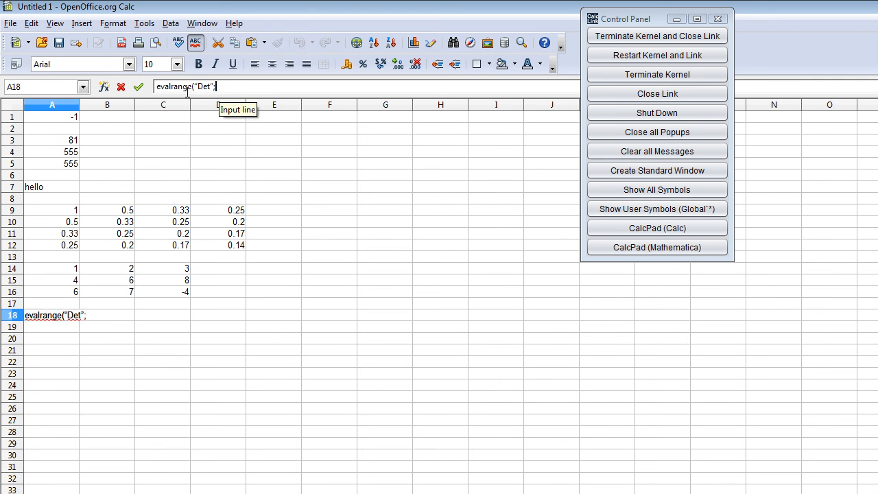
{"action": "left_click", "coordinate": [157, 87]}
{"action": "type", "text": "="}
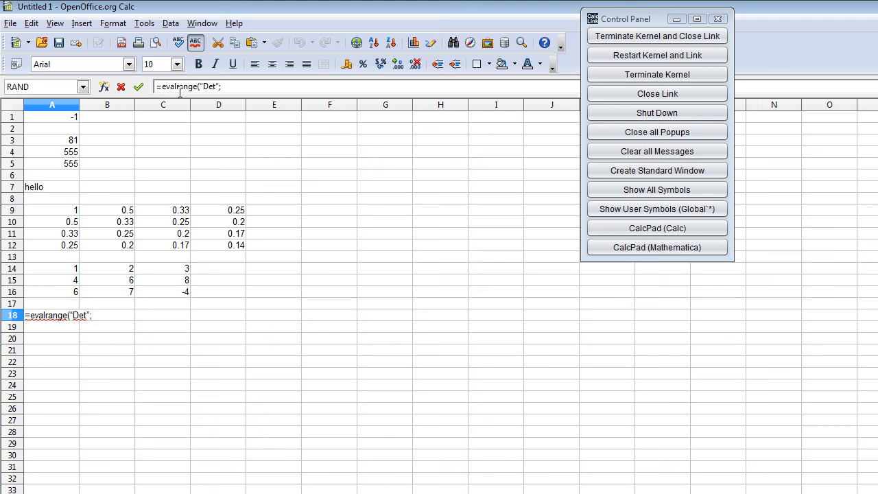
{"action": "left_click_drag", "start_coordinate": [73, 267], "coordinate": [150, 293]}
{"action": "type", "text": ")"}
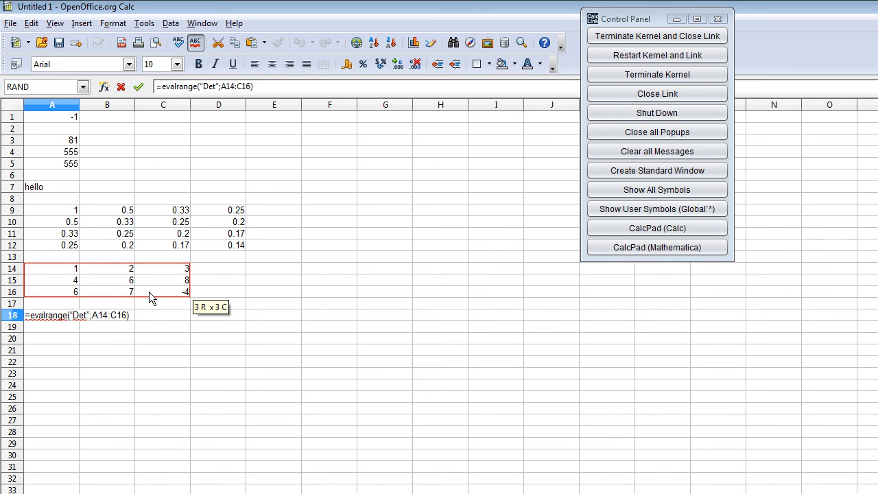
{"action": "key", "text": "Return"}
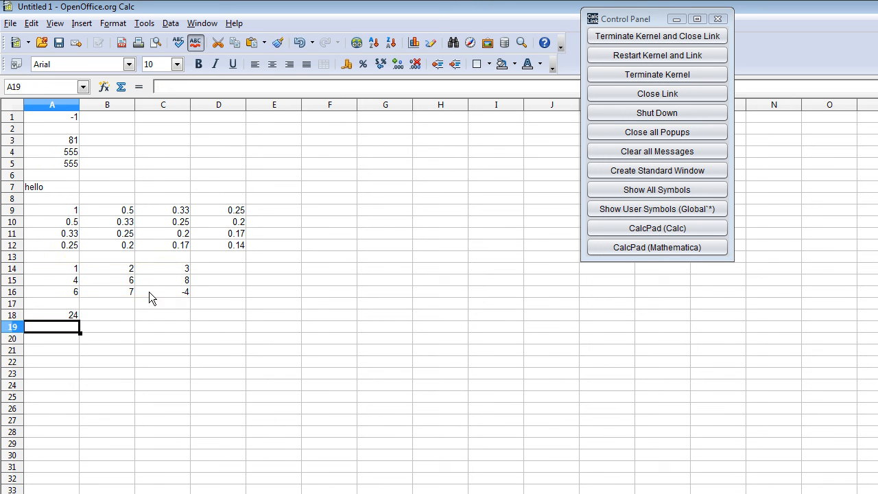
Step: Enter the array formula =evalrangearray("Eigenvalues";A14:C16) across A20:C20 to compute the matrix's eigenvalues
{"action": "key", "text": "Down"}
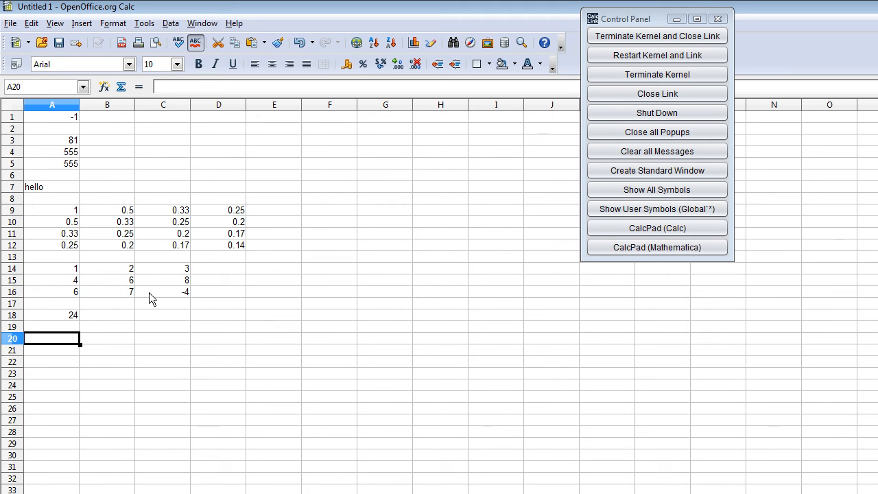
{"action": "key", "text": "shift+Right"}
{"action": "key", "text": "shift+Right"}
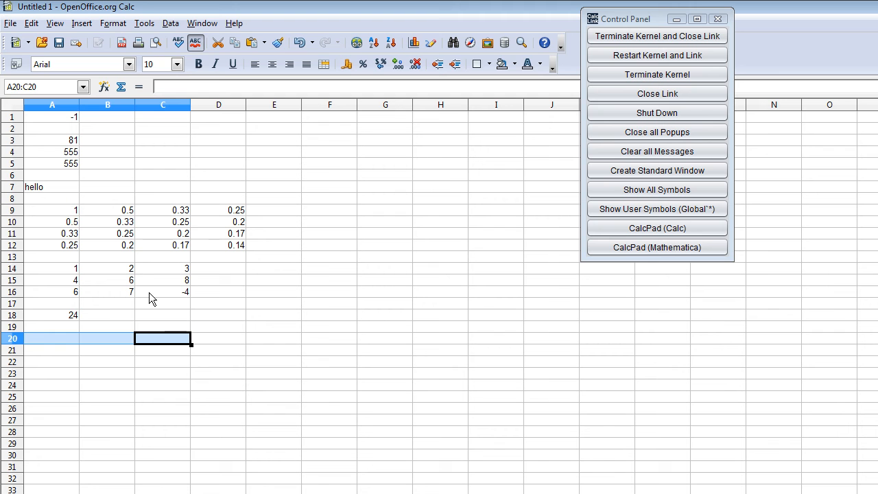
{"action": "type", "text": "="}
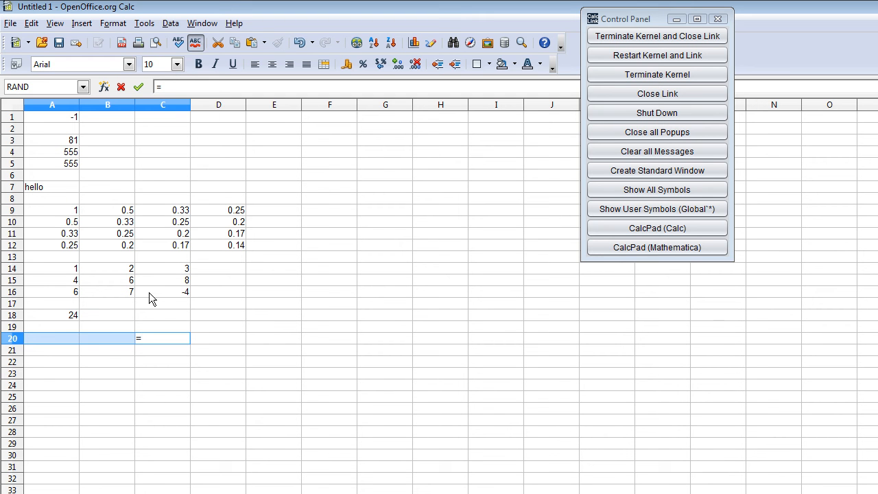
{"action": "type", "text": "evalrangearray(\""}
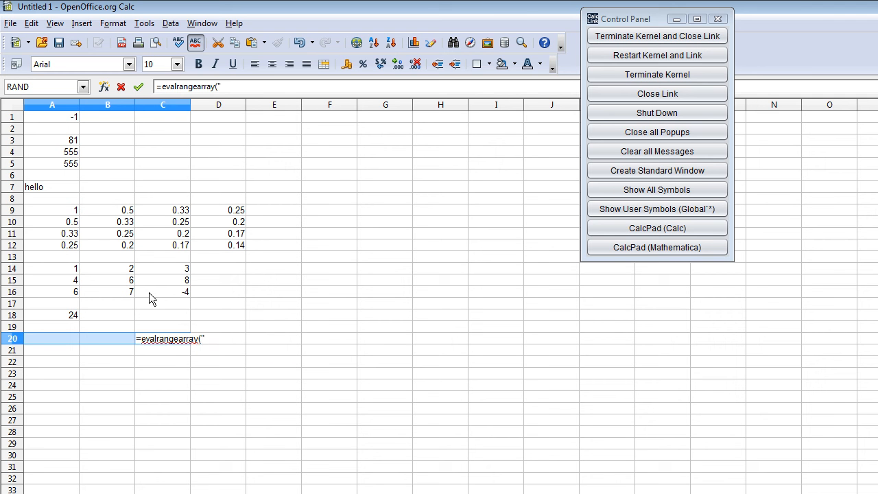
{"action": "type", "text": "Eigenvalues\";"}
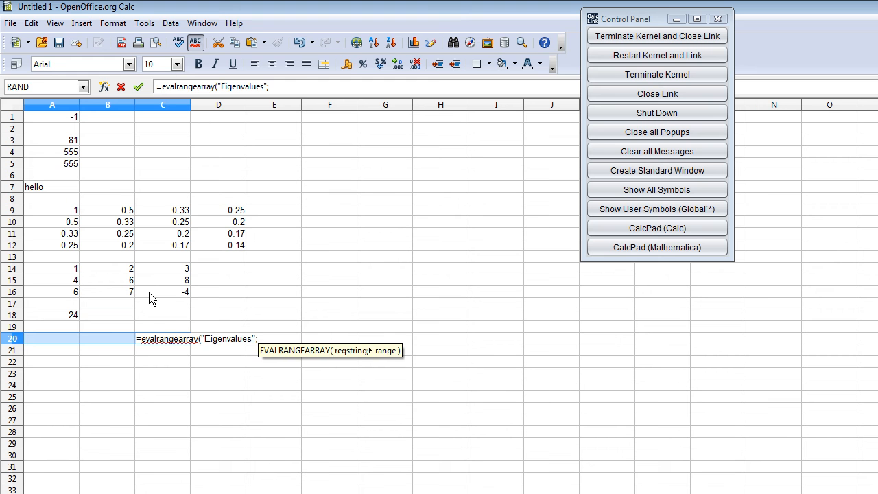
{"action": "left_click_drag", "start_coordinate": [67, 270], "coordinate": [146, 292]}
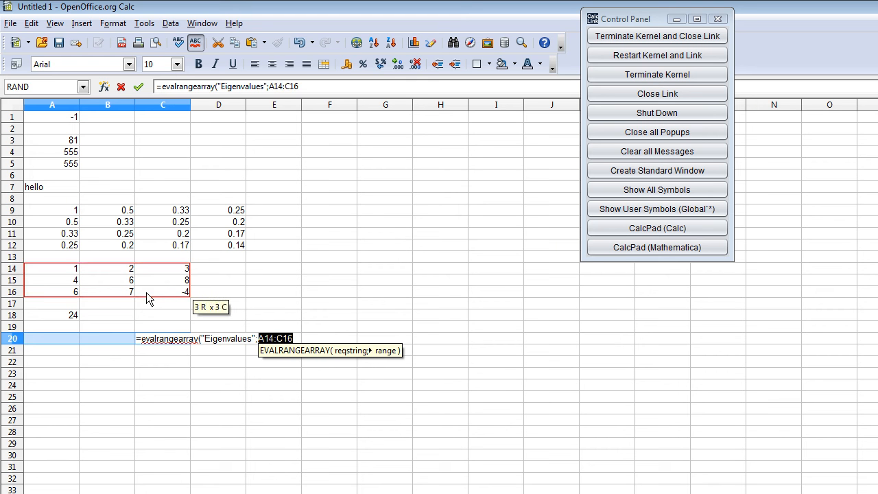
{"action": "type", "text": ")"}
{"action": "key", "text": "ctrl+shift+Return"}
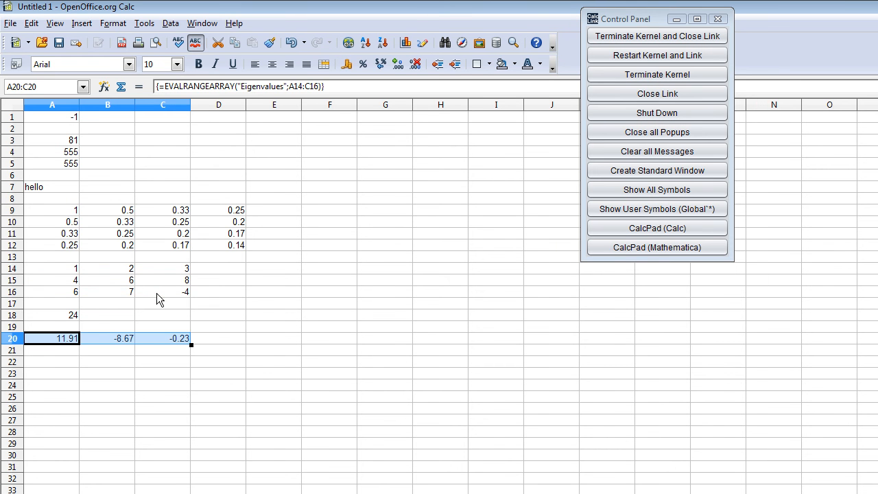
Step: Enter the array formula =evalrangearray("Eigenvectors";A14:C16) across A22:C24 to compute the matrix's eigenvectors
{"action": "key", "text": "Tab"}
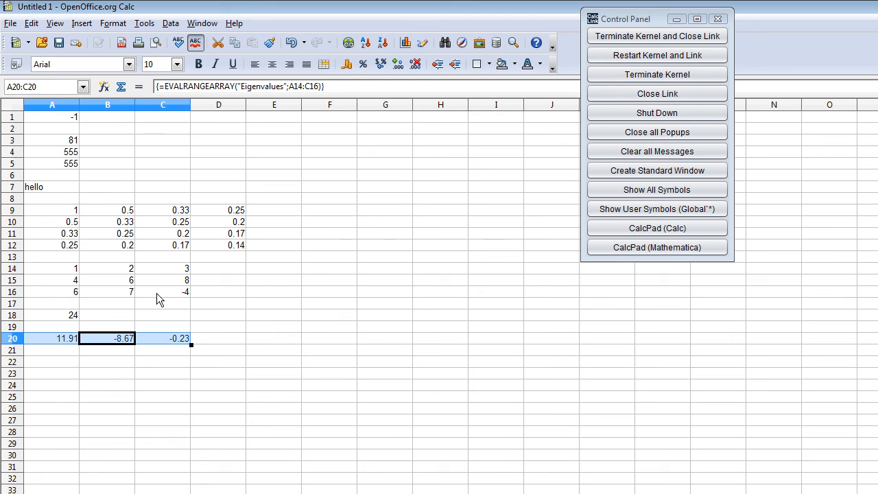
{"action": "key", "text": "Down"}
{"action": "key", "text": "Down"}
{"action": "key", "text": "Left"}
{"action": "key", "text": "shift+Right"}
{"action": "key", "text": "shift+Right"}
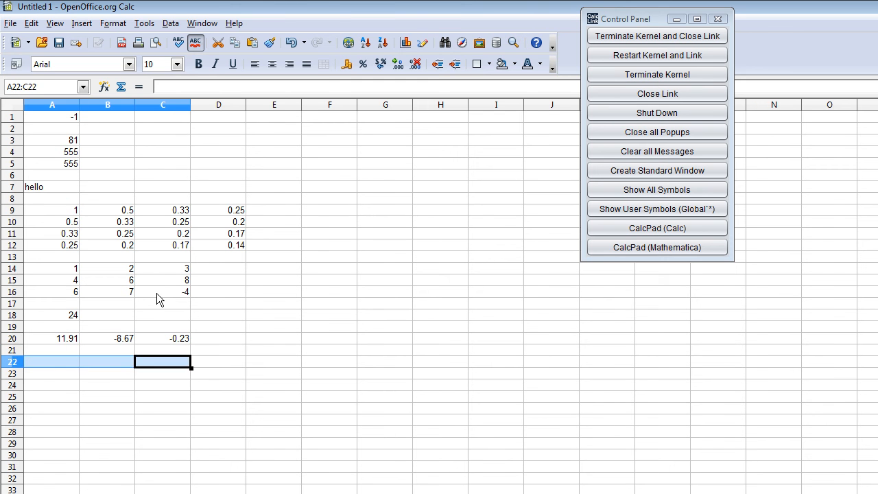
{"action": "key", "text": "shift+Down"}
{"action": "key", "text": "shift+Down"}
{"action": "key", "text": "shift+Down"}
{"action": "key", "text": "shift+Up"}
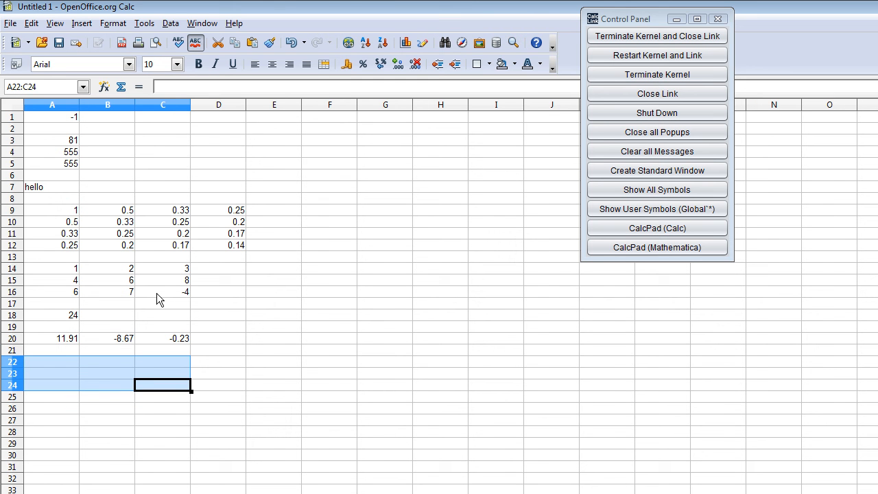
{"action": "type", "text": "="}
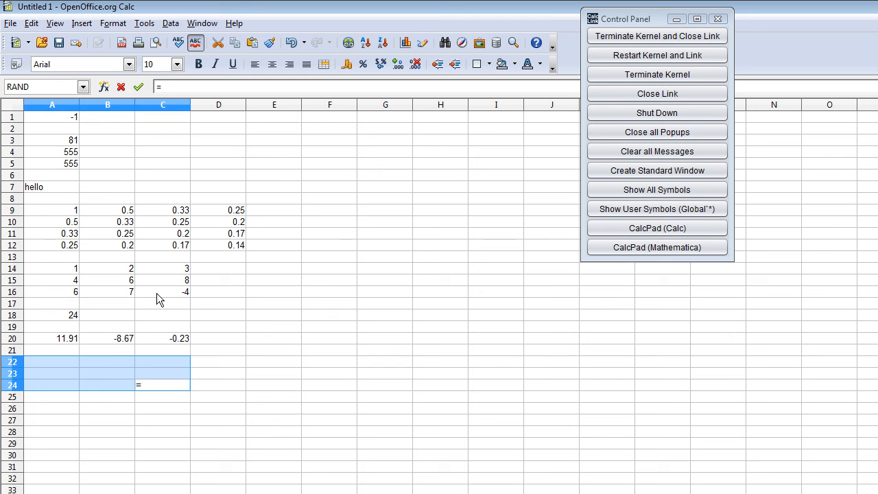
{"action": "type", "text": "eva"}
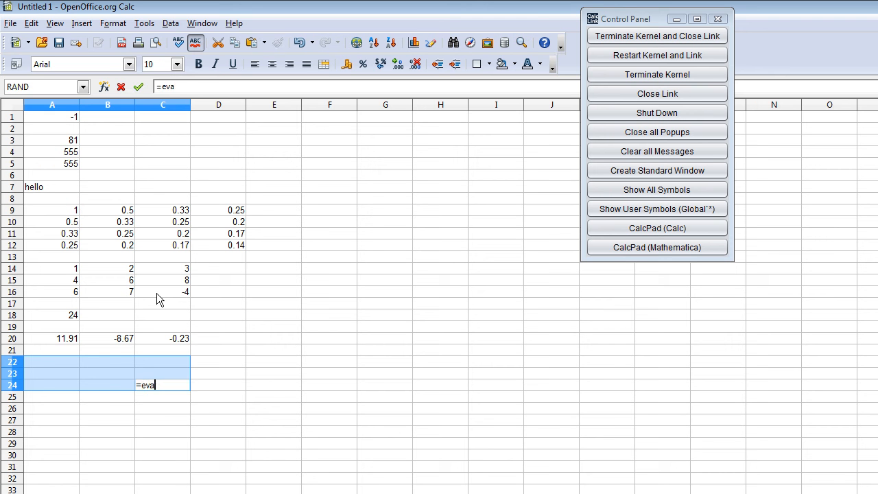
{"action": "type", "text": "lrangearray("}
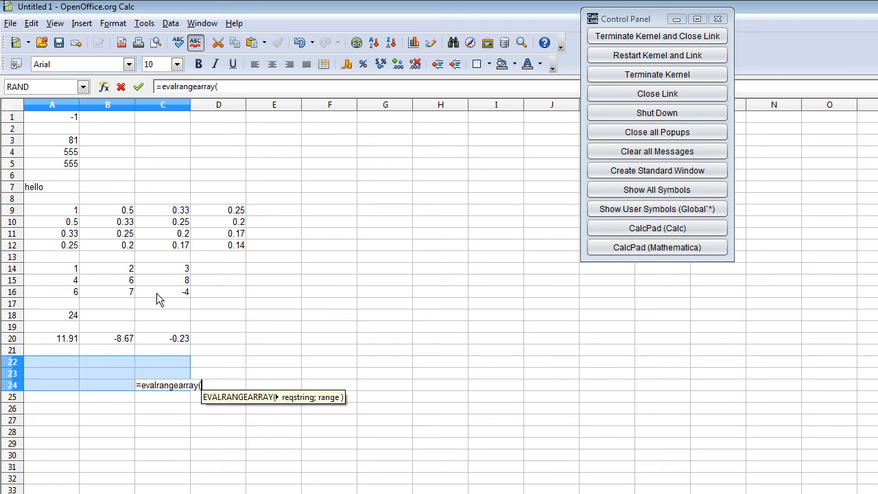
{"action": "type", "text": "\"Eigenvectors:"}
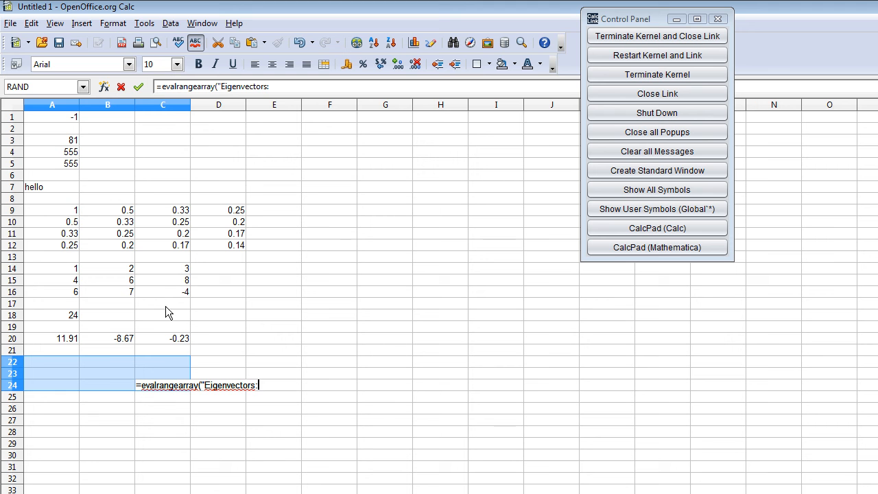
{"action": "key", "text": "BackSpace"}
{"action": "type", "text": "\";"}
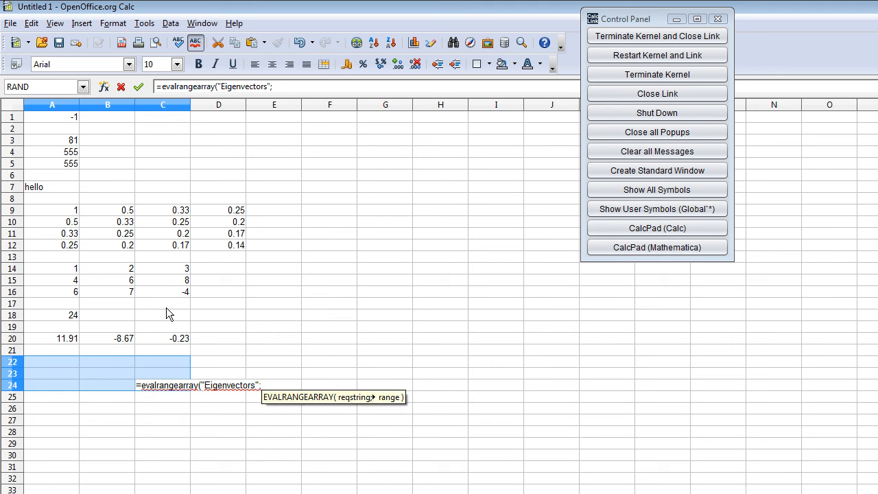
{"action": "mouse_move", "coordinate": [66, 269]}
{"action": "left_mouse_down"}
{"action": "mouse_move", "coordinate": [103, 292]}
{"action": "mouse_move", "coordinate": [143, 294]}
{"action": "left_mouse_up"}
{"action": "type", "text": ")"}
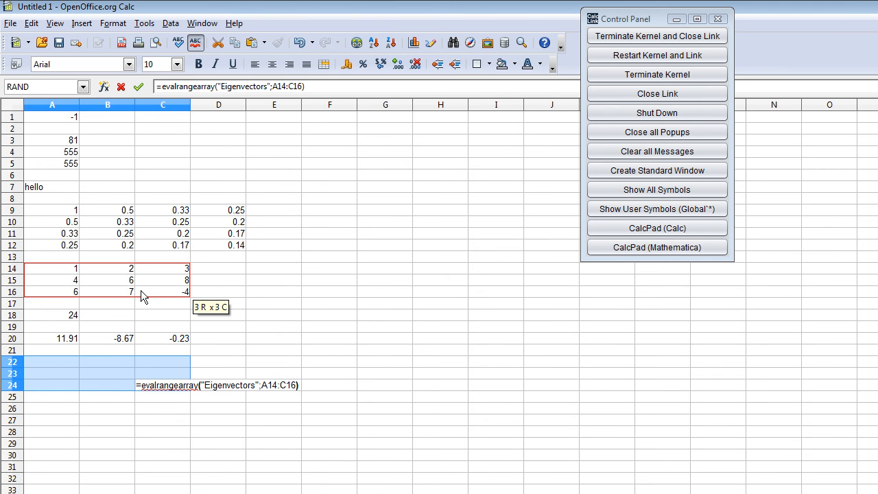
{"action": "key", "text": "ctrl+shift+Return"}
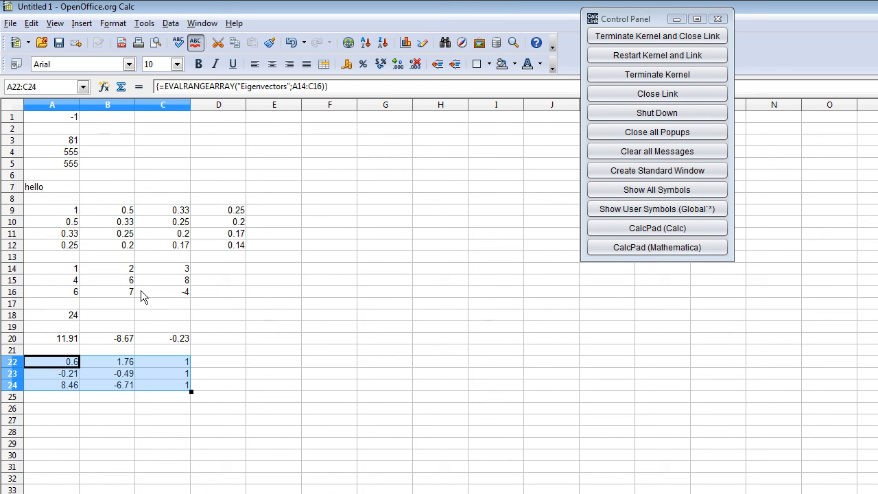
Step: Enter =eval("First[x/.Solve[3 x -7 ==4,x]]") in cell A26 to solve the equation, and review the stored formula
{"action": "key", "text": "Down"}
{"action": "key", "text": "Down"}
{"action": "key", "text": "Down"}
{"action": "key", "text": "Down"}
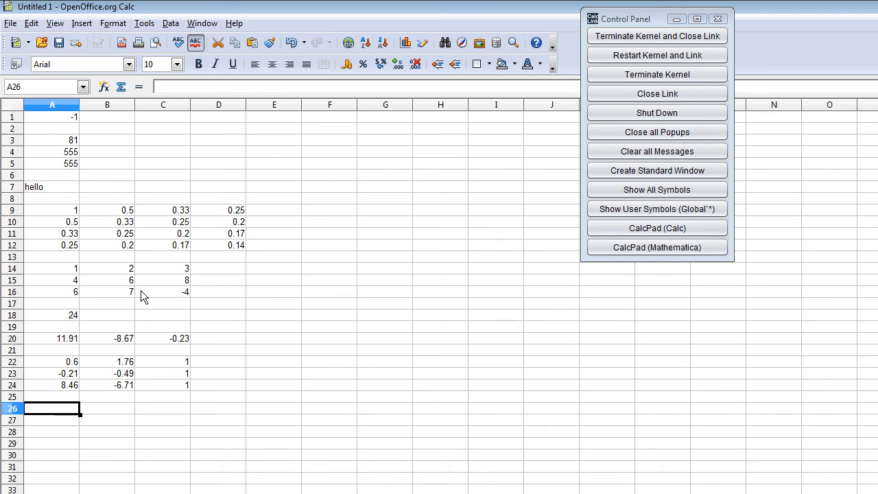
{"action": "type", "text": "=eval"}
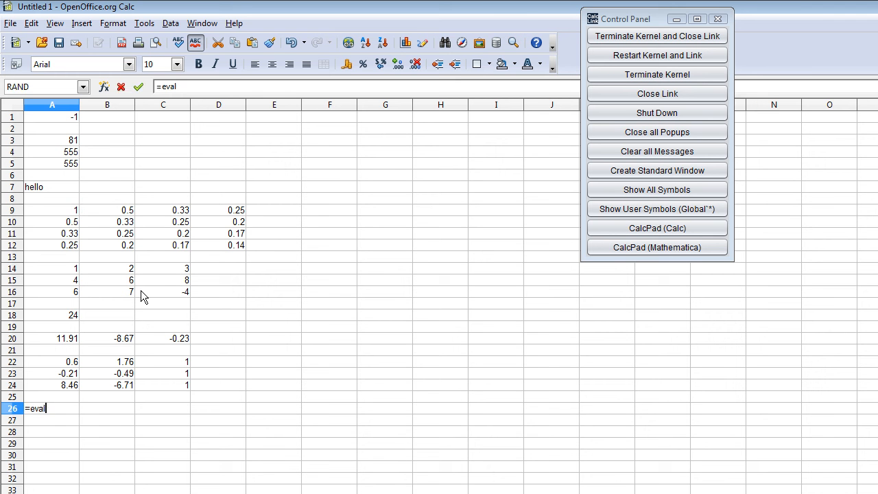
{"action": "type", "text": "("}
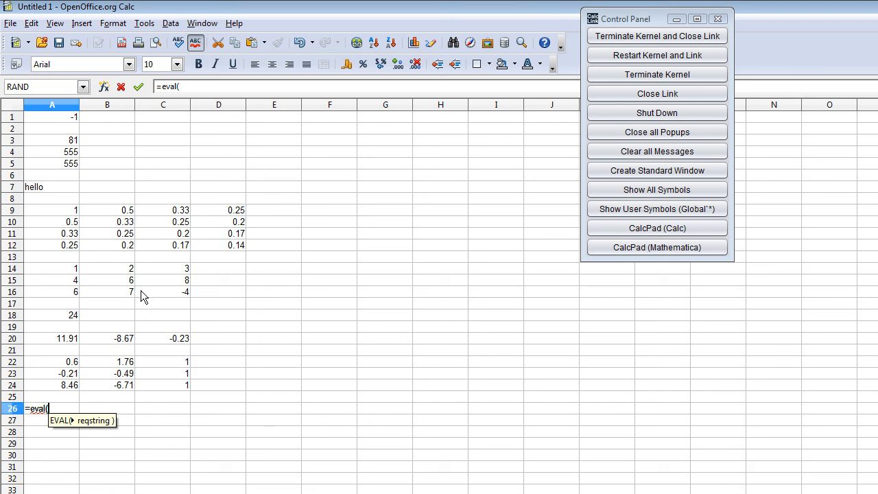
{"action": "type", "text": "\""}
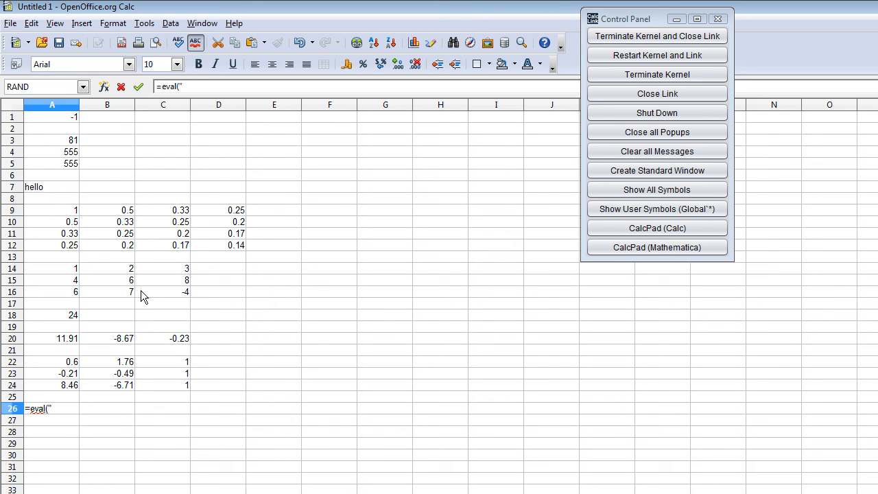
{"action": "type", "text": "First[x/.Solve["}
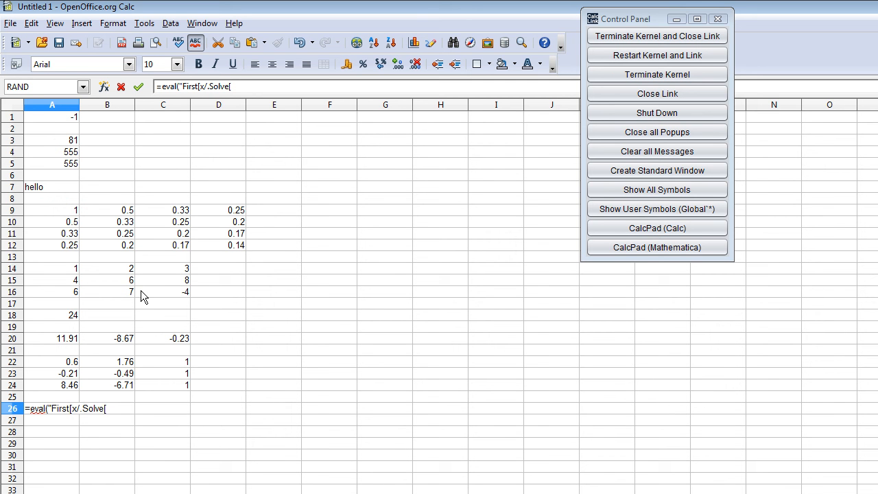
{"action": "type", "text": "3 x -7 ==4,x]]\")"}
{"action": "key", "text": "Return"}
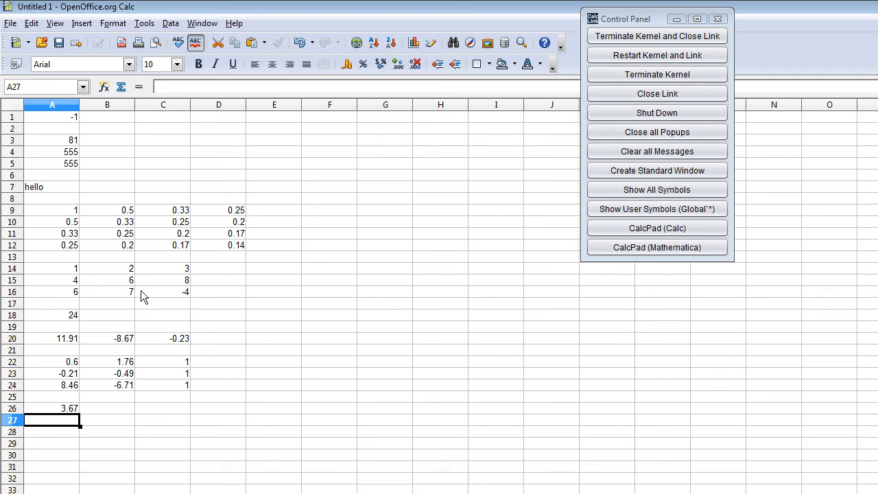
{"action": "key", "text": "Return"}
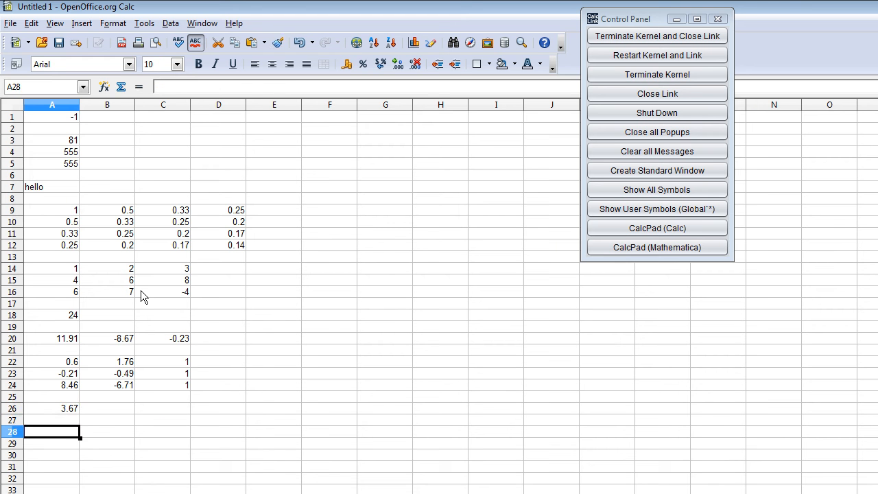
{"action": "key", "text": "Up"}
{"action": "key", "text": "Up"}
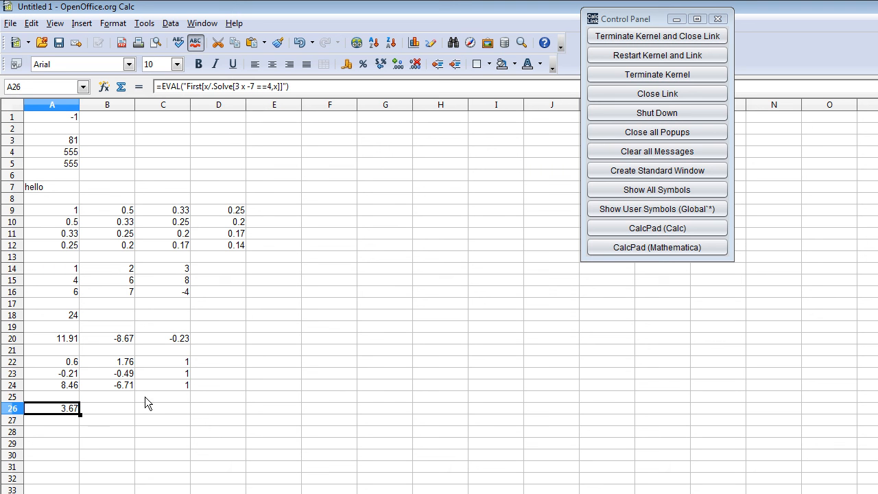
{"action": "left_click", "coordinate": [69, 432]}
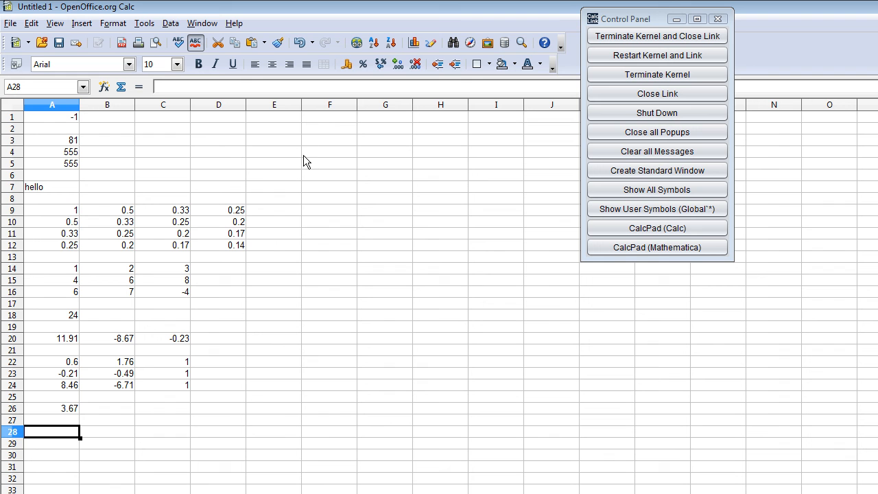
Step: Start a number series with 1 in cell F1 and the formula =F1+1 in cell F2
{"action": "left_click", "coordinate": [332, 122]}
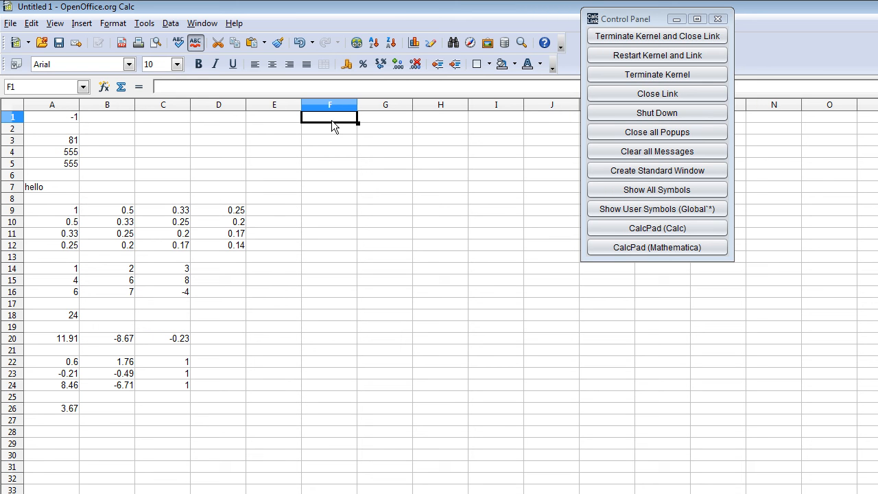
{"action": "type", "text": "1"}
{"action": "key", "text": "Return"}
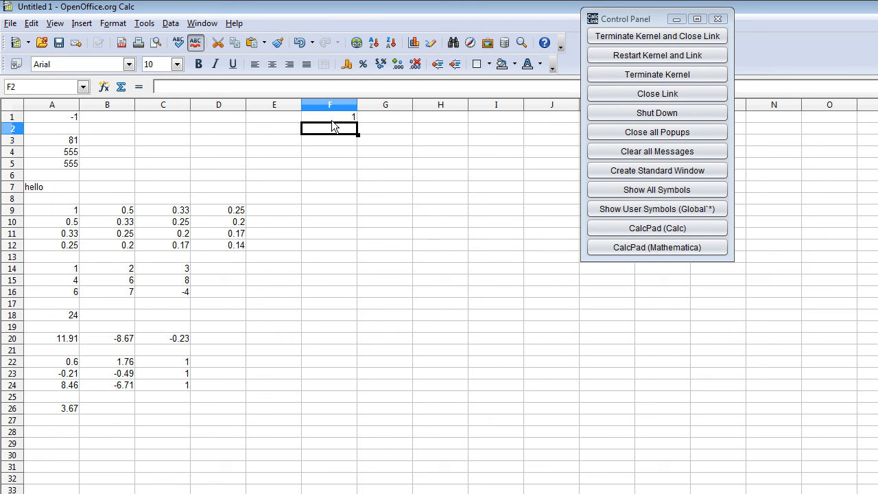
{"action": "key", "text": "Down"}
{"action": "type", "text": "="}
{"action": "left_click", "coordinate": [332, 120]}
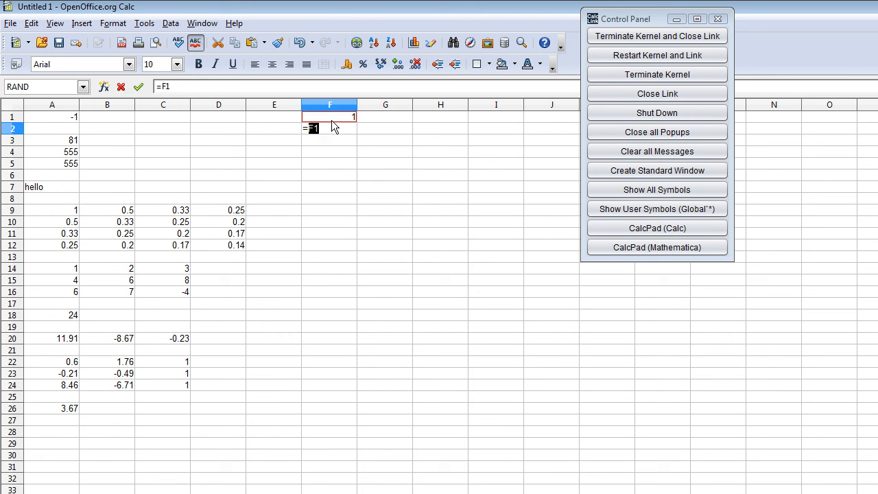
{"action": "type", "text": "+1"}
{"action": "key", "text": "Return"}
Step: Copy the formula from F2 into F3:F16 to continue the number series
{"action": "key", "text": "Up"}
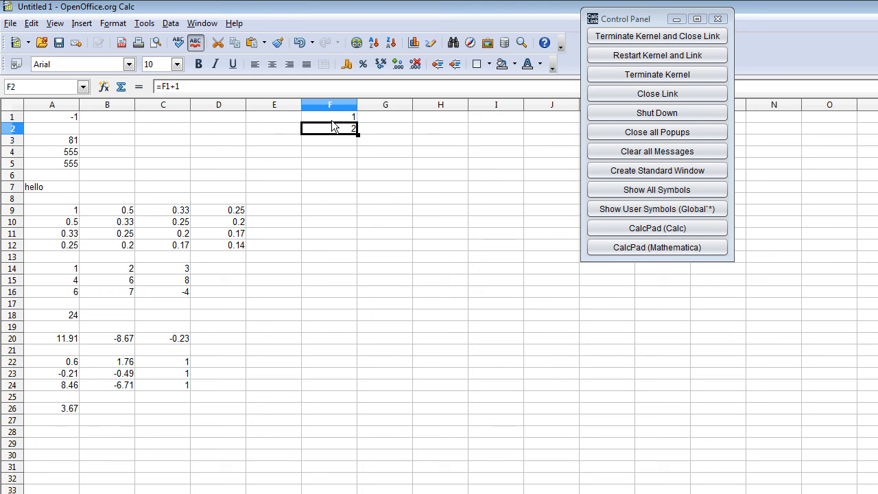
{"action": "key", "text": "Down"}
{"action": "key", "text": "shift+Down"}
{"action": "key", "text": "shift+Down"}
{"action": "key", "text": "shift+Down"}
{"action": "key", "text": "shift+Down"}
{"action": "key", "text": "shift+Down"}
{"action": "key", "text": "shift+Down"}
{"action": "key", "text": "shift+Down"}
{"action": "key", "text": "shift+Down"}
{"action": "key", "text": "shift+Down"}
{"action": "key", "text": "shift+Down"}
{"action": "key", "text": "shift+Down"}
{"action": "key", "text": "shift+Down"}
{"action": "key", "text": "shift+Down"}
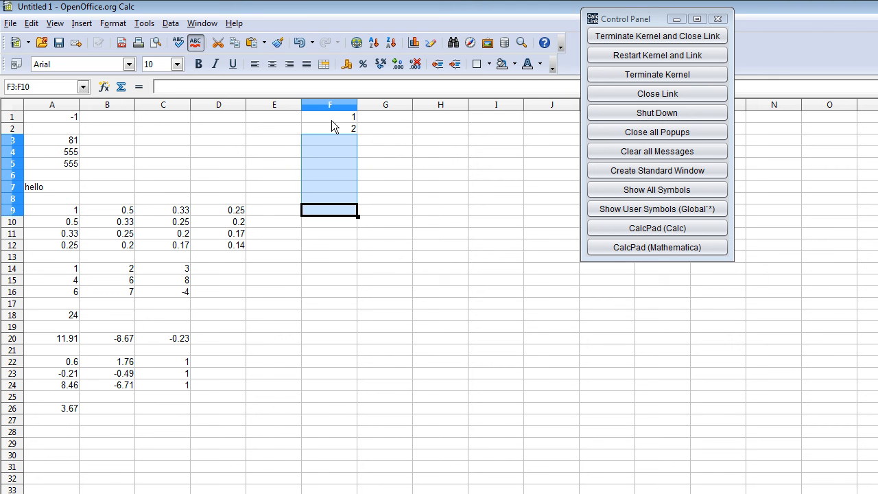
{"action": "key", "text": "ctrl+v"}
Step: Enter =evalrange("Sum[k,{k,#}]&";F1) in cell G1 to sum the integers up to the value in F1
{"action": "key", "text": "Up"}
{"action": "key", "text": "Up"}
{"action": "key", "text": "Up"}
{"action": "key", "text": "Up"}
{"action": "key", "text": "Up"}
{"action": "key", "text": "Up"}
{"action": "key", "text": "Up"}
{"action": "key", "text": "Up"}
{"action": "key", "text": "Up"}
{"action": "key", "text": "Up"}
{"action": "key", "text": "Up"}
{"action": "key", "text": "Up"}
{"action": "key", "text": "Up"}
{"action": "key", "text": "Up"}
{"action": "key", "text": "Up"}
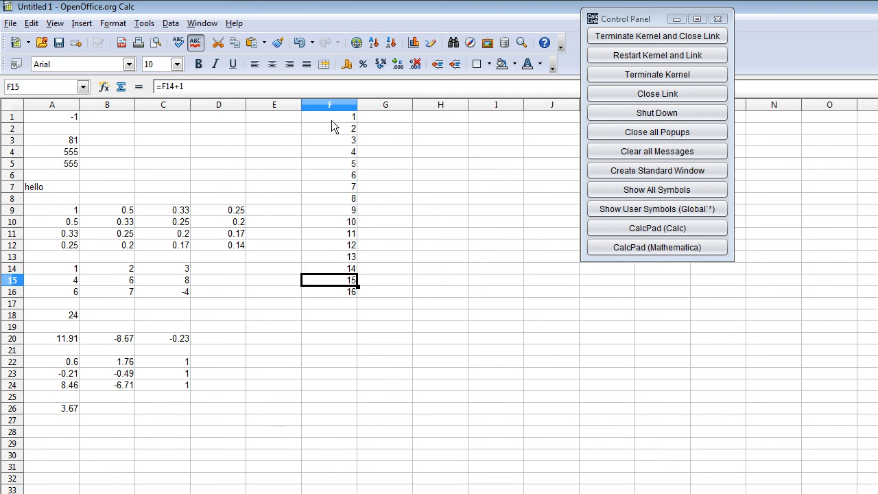
{"action": "key", "text": "Right"}
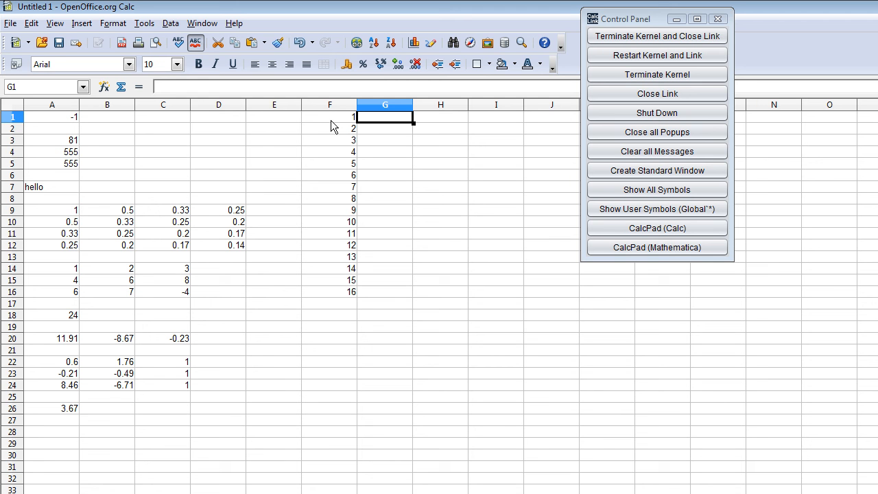
{"action": "type", "text": "=eva"}
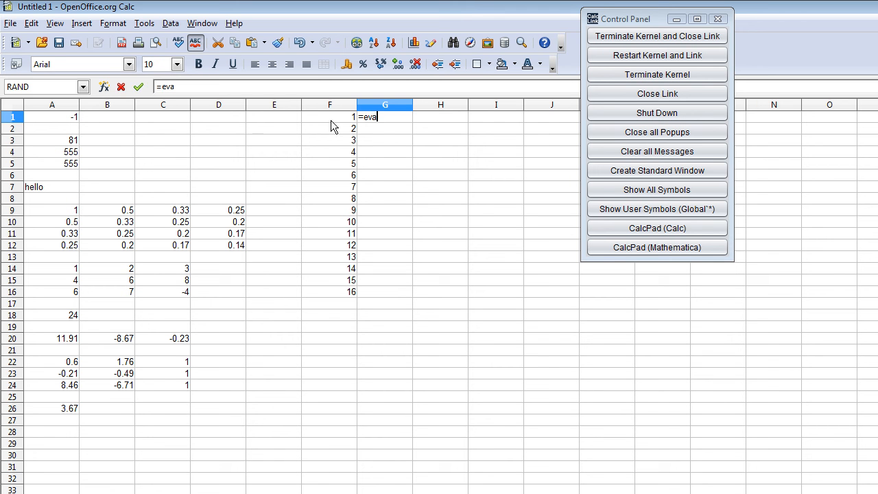
{"action": "type", "text": "lrange(\""}
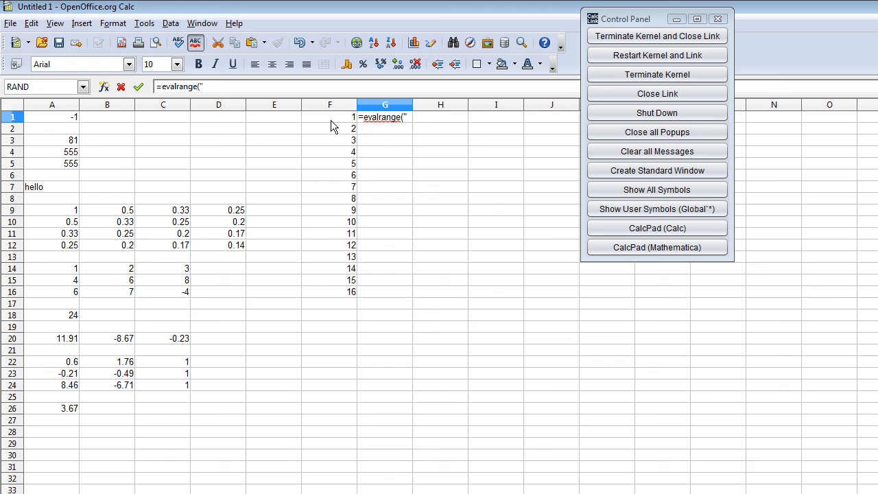
{"action": "type", "text": "Sum[k,{k,#}"}
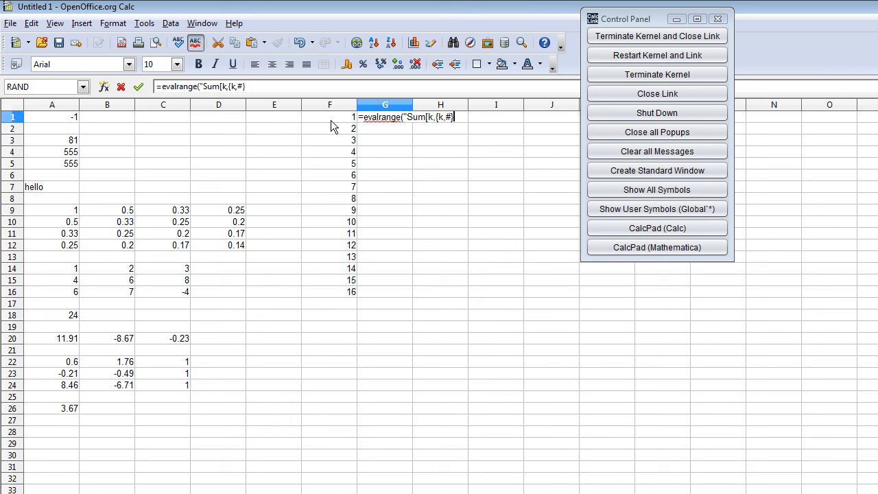
{"action": "type", "text": "]&\";"}
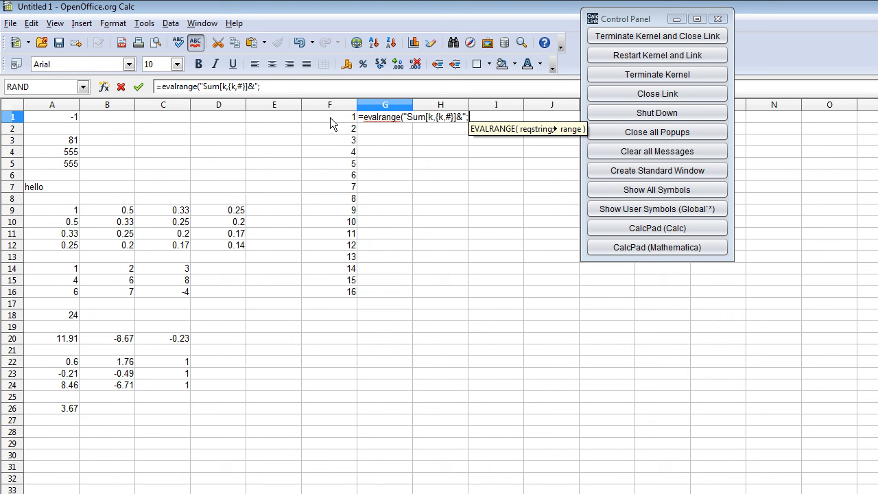
{"action": "left_click", "coordinate": [330, 118]}
{"action": "type", "text": ")"}
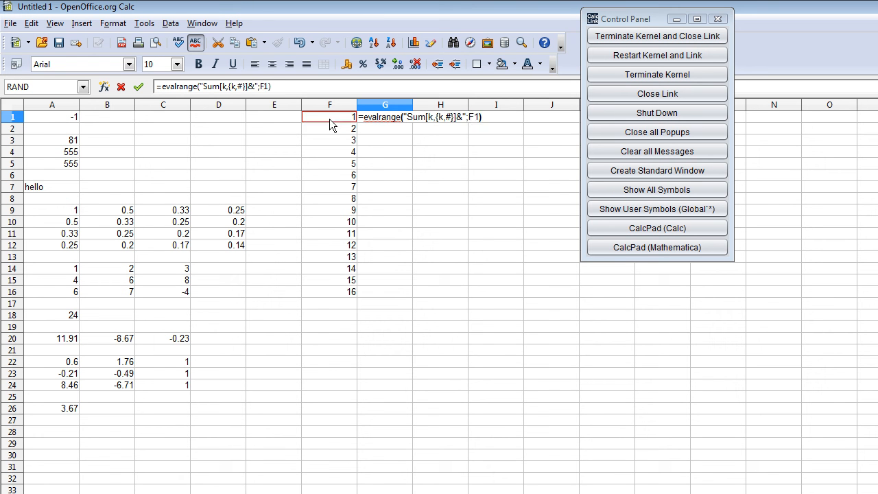
{"action": "key", "text": "Return"}
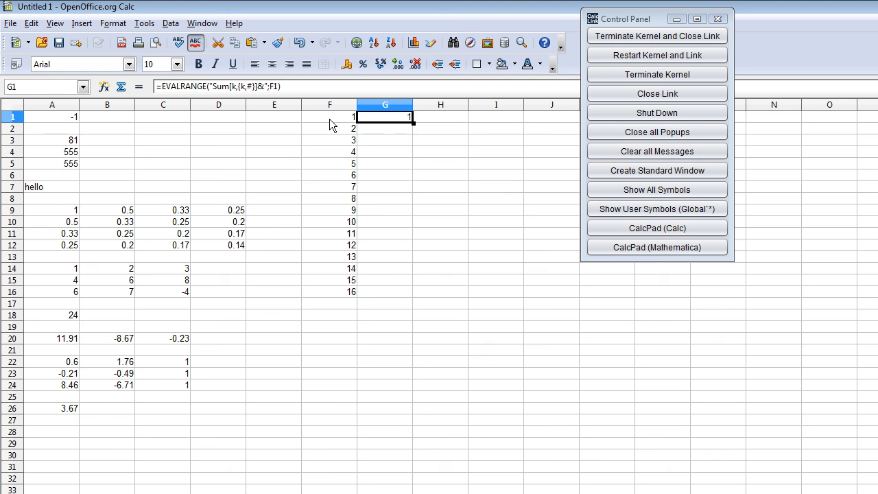
Step: Copy the G1 sum formula into G2:G16 and check the adjusted references in G4 and G6
{"action": "key", "text": "Down"}
{"action": "key", "text": "shift+Down"}
{"action": "key", "text": "shift+Down"}
{"action": "key", "text": "shift+Down"}
{"action": "key", "text": "shift+Down"}
{"action": "key", "text": "shift+Down"}
{"action": "key", "text": "shift+Down"}
{"action": "key", "text": "shift+Down"}
{"action": "key", "text": "shift+Down"}
{"action": "key", "text": "shift+Down"}
{"action": "key", "text": "shift+Down"}
{"action": "key", "text": "shift+Down"}
{"action": "key", "text": "shift+Down"}
{"action": "key", "text": "shift+Down"}
{"action": "key", "text": "shift+Down"}
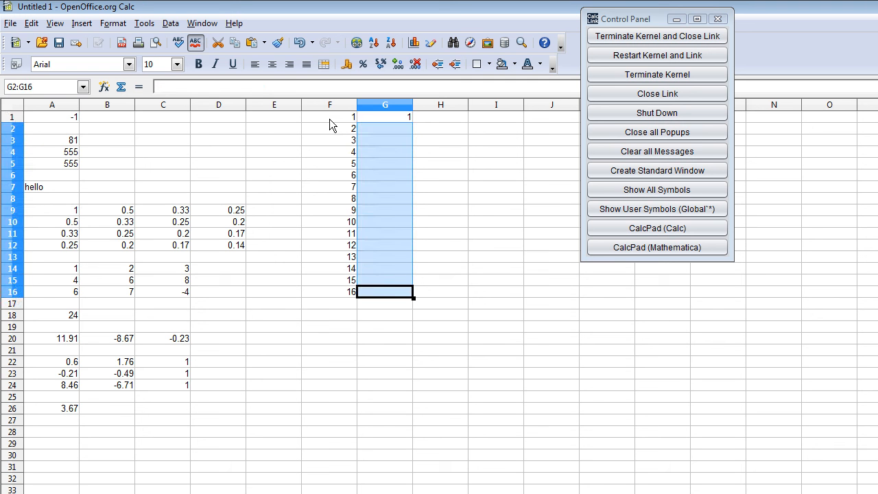
{"action": "key", "text": "ctrl+d"}
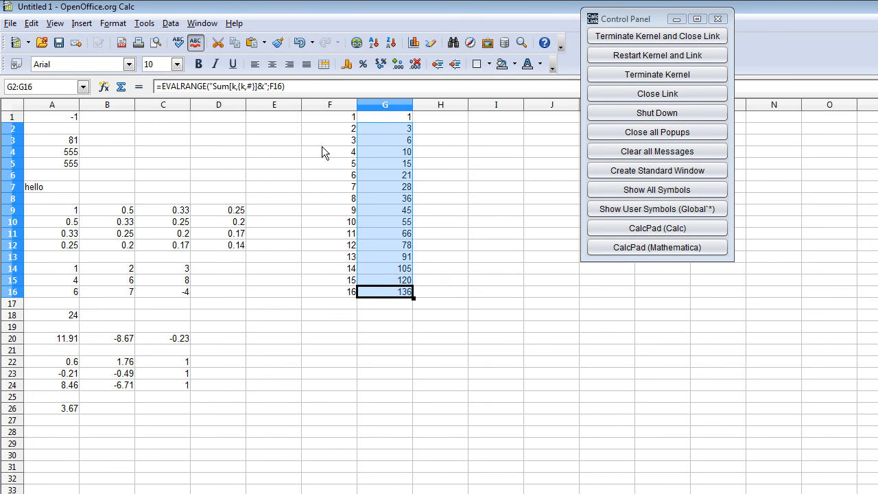
{"action": "left_click", "coordinate": [371, 152]}
{"action": "left_click", "coordinate": [397, 178]}
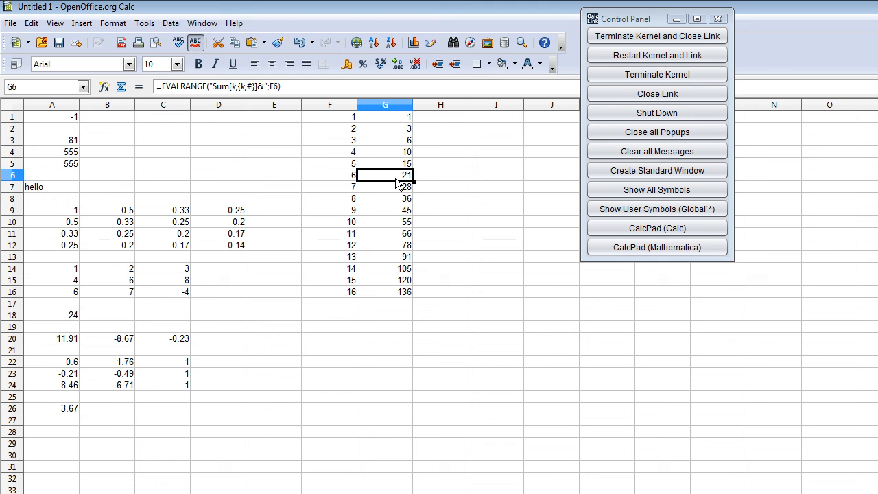
Step: Examine the cell references in the copied sum formulas between G5 and G9
{"action": "key", "text": "Up"}
{"action": "key", "text": "Up"}
{"action": "key", "text": "Down"}
{"action": "key", "text": "Down"}
{"action": "key", "text": "Down"}
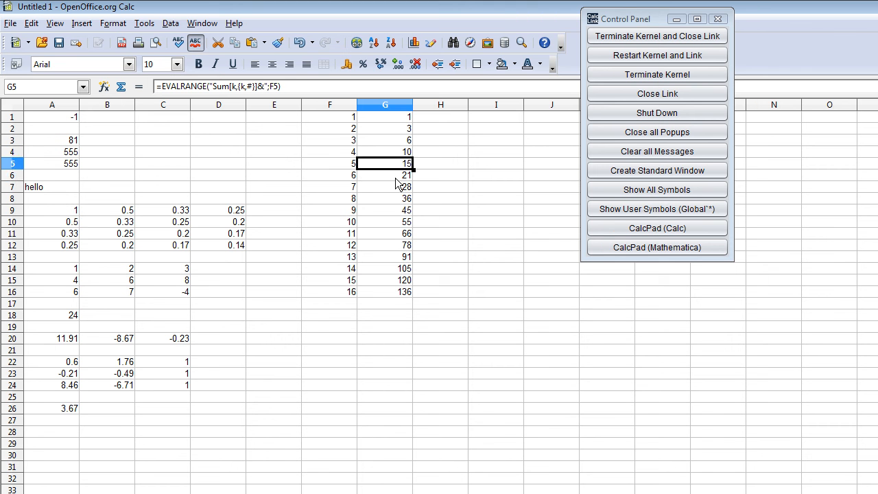
{"action": "key", "text": "Down"}
{"action": "key", "text": "Down"}
{"action": "key", "text": "Down"}
{"action": "key", "text": "Down"}
{"action": "key", "text": "Down"}
{"action": "key", "text": "Up"}
{"action": "key", "text": "Up"}
{"action": "key", "text": "Up"}
{"action": "key", "text": "Up"}
{"action": "key", "text": "Up"}
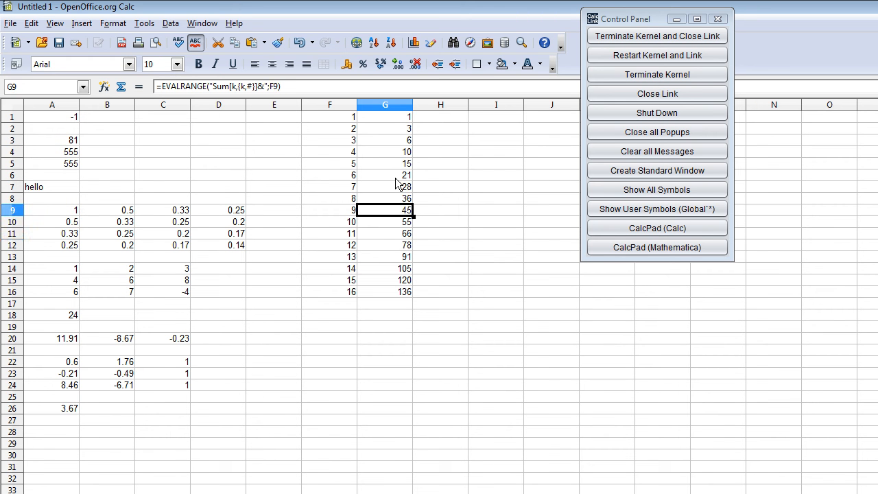
{"action": "key", "text": "Up"}
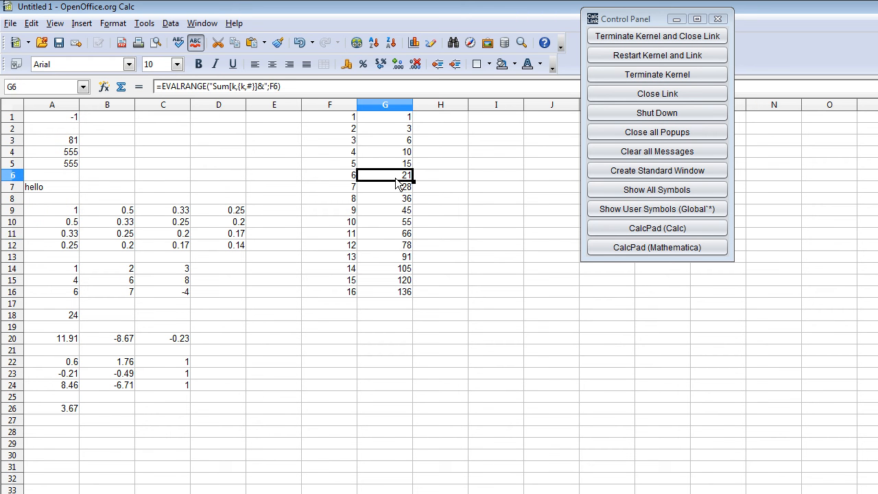
Step: Enter =eval("Binomial["&F1&"+1,2]") in cell H1 to compute the binomial from the value in F1
{"action": "left_click", "coordinate": [432, 120]}
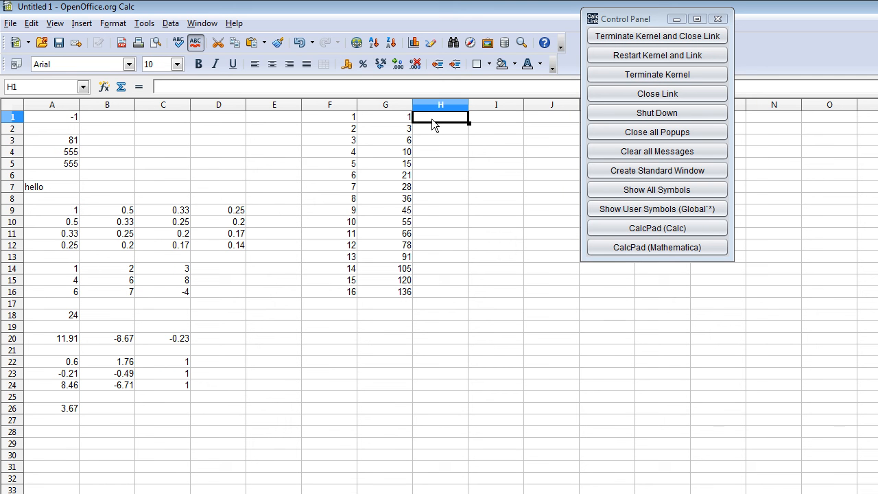
{"action": "type", "text": "=eval(\""}
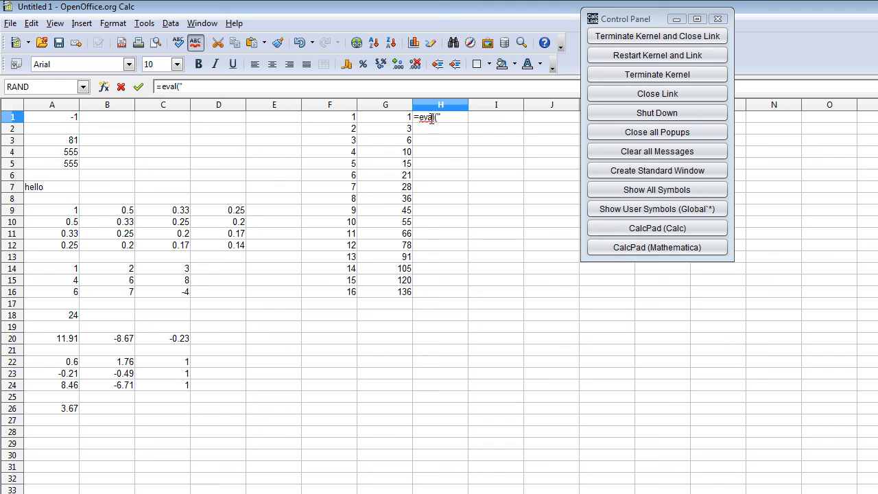
{"action": "type", "text": "Binomial"}
{"action": "key", "text": "BackSpace"}
{"action": "key", "text": "BackSpace"}
{"action": "key", "text": "BackSpace"}
{"action": "type", "text": "ial"}
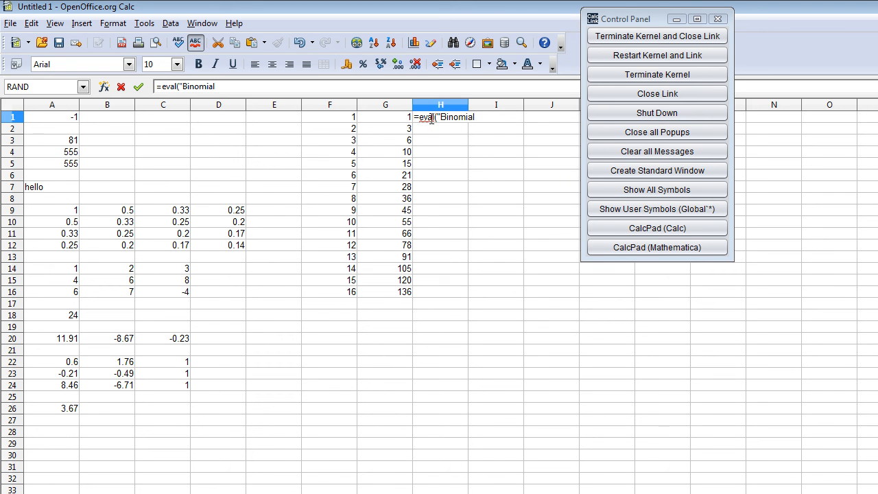
{"action": "type", "text": "[\"&"}
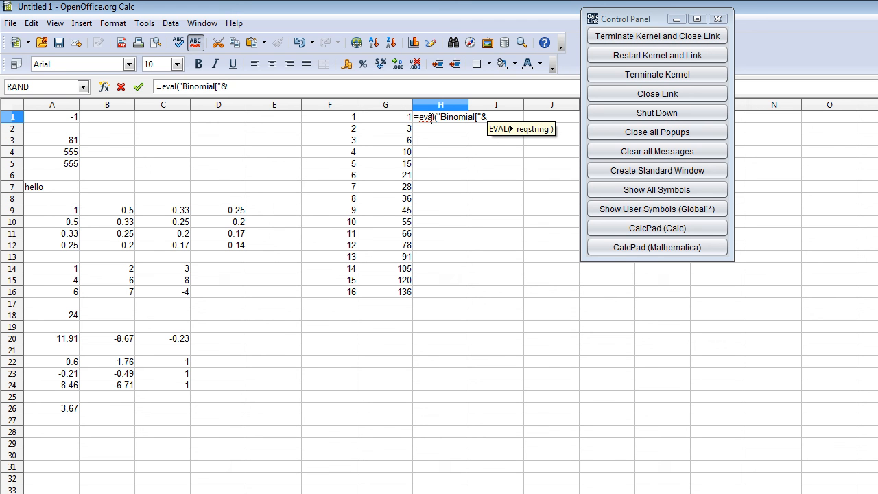
{"action": "left_click", "coordinate": [318, 117]}
{"action": "type", "text": "&"}
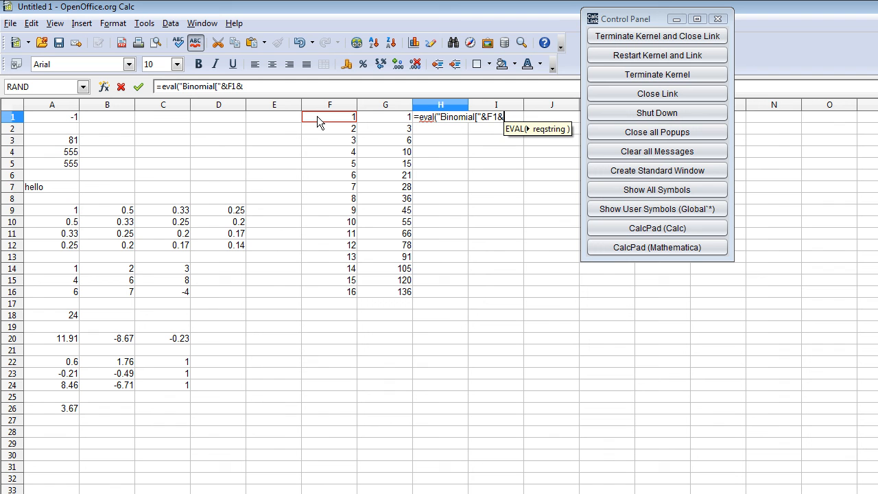
{"action": "type", "text": "\"+"}
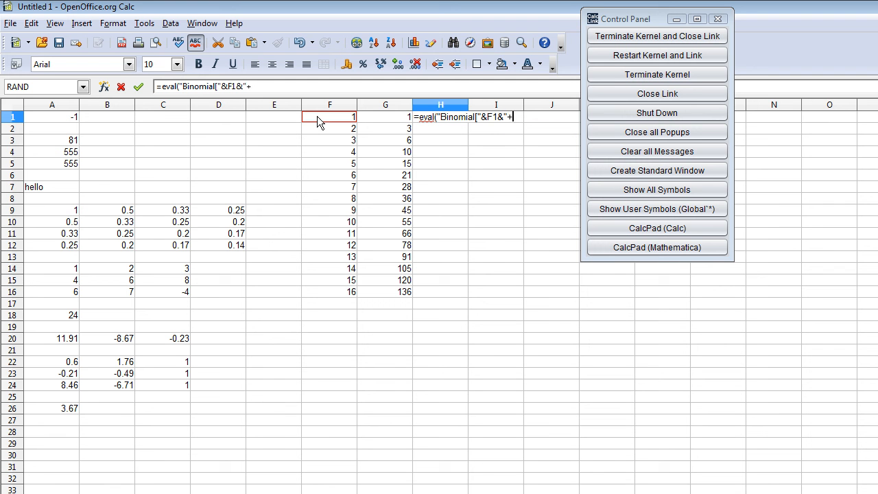
{"action": "type", "text": "1"}
{"action": "key", "text": "BackSpace"}
{"action": "key", "text": "BackSpace"}
{"action": "key", "text": "BackSpace"}
{"action": "type", "text": "+1\""}
{"action": "key", "text": "BackSpace"}
{"action": "key", "text": "BackSpace"}
{"action": "key", "text": "BackSpace"}
{"action": "type", "text": "\"+1,2]\""}
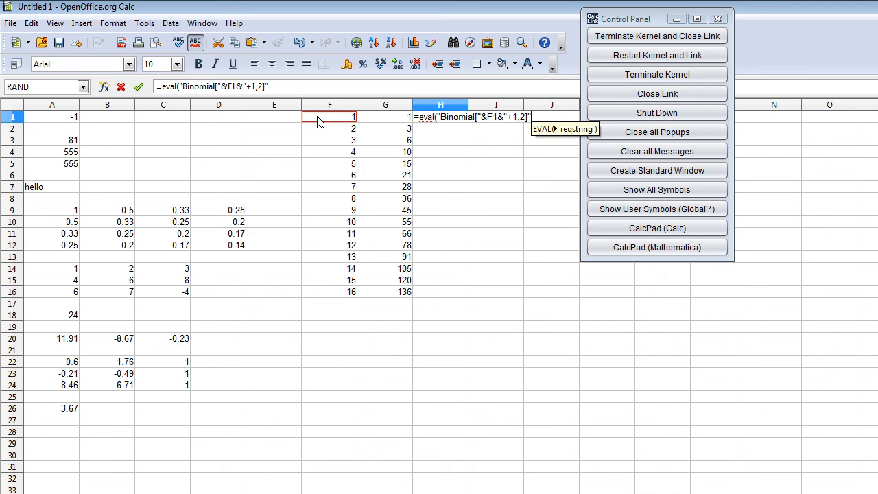
{"action": "type", "text": ")"}
{"action": "key", "text": "Return"}
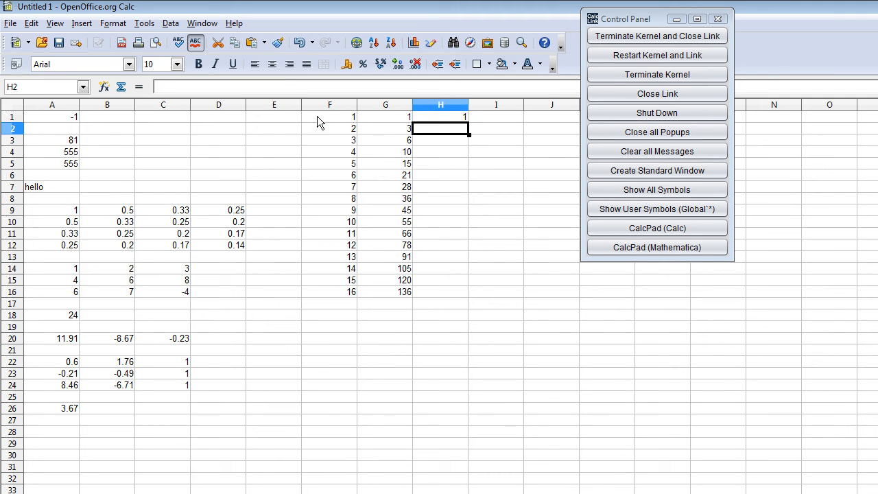
Step: Copy the H1 binomial formula into H2:H16
{"action": "key", "text": "Up"}
{"action": "key", "text": "Down"}
{"action": "key", "text": "shift+Down"}
{"action": "key", "text": "shift+Down"}
{"action": "key", "text": "shift+Down"}
{"action": "key", "text": "shift+Down"}
{"action": "key", "text": "shift+Down"}
{"action": "key", "text": "shift+Down"}
{"action": "key", "text": "shift+Down"}
{"action": "key", "text": "shift+Down"}
{"action": "key", "text": "shift+Down"}
{"action": "key", "text": "shift+Down"}
{"action": "key", "text": "shift+Down"}
{"action": "key", "text": "shift+Down"}
{"action": "key", "text": "shift+Down"}
{"action": "key", "text": "shift+Down"}
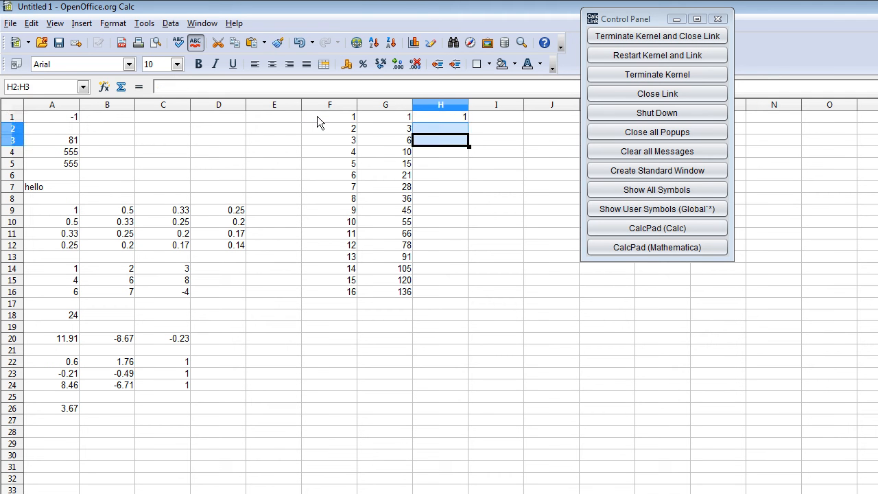
{"action": "key", "text": "ctrl+v"}
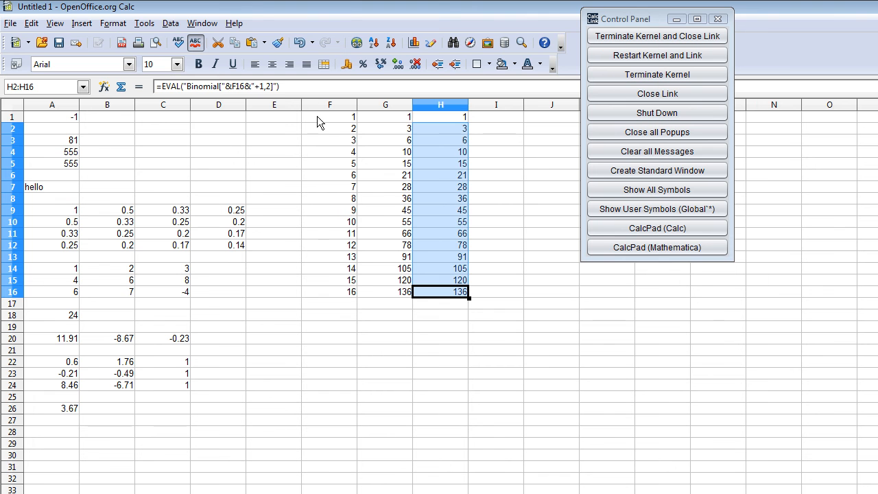
Step: Inspect the concatenated &F4& reference in the H4 formula and compare it with the range argument in the G5 formula
{"action": "left_click", "coordinate": [444, 152]}
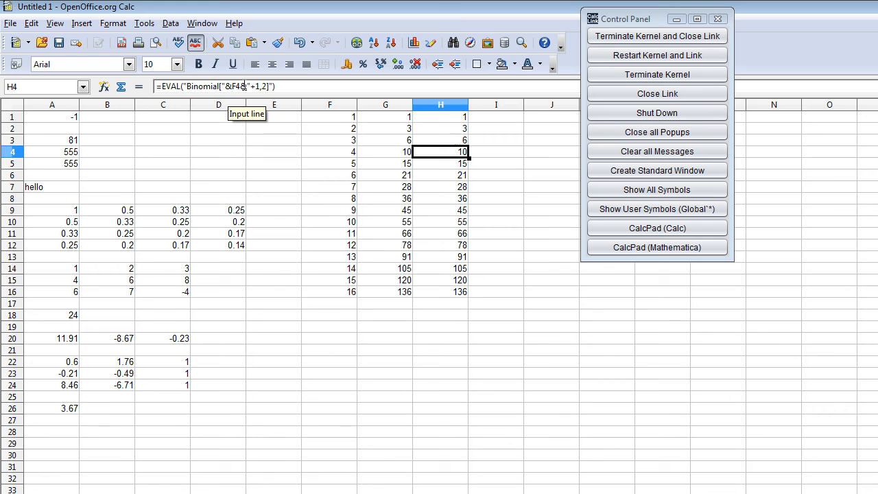
{"action": "left_click_drag", "start_coordinate": [227, 86], "coordinate": [245, 86]}
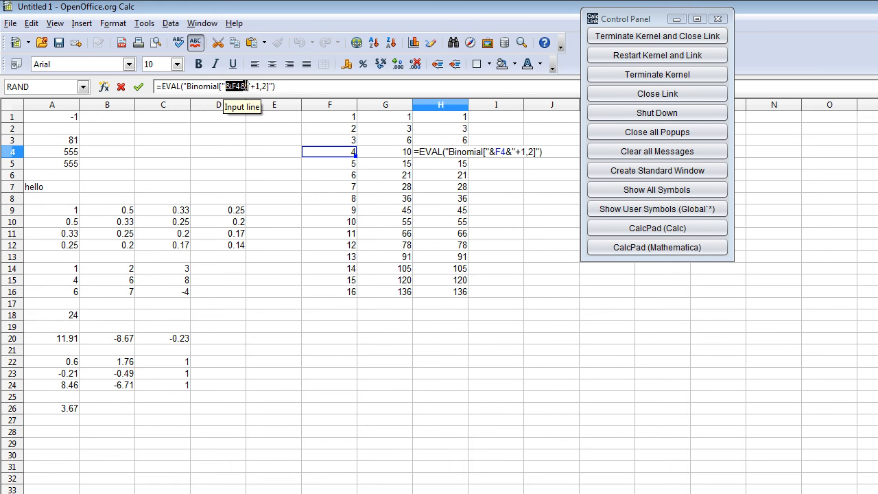
{"action": "key", "text": "Escape"}
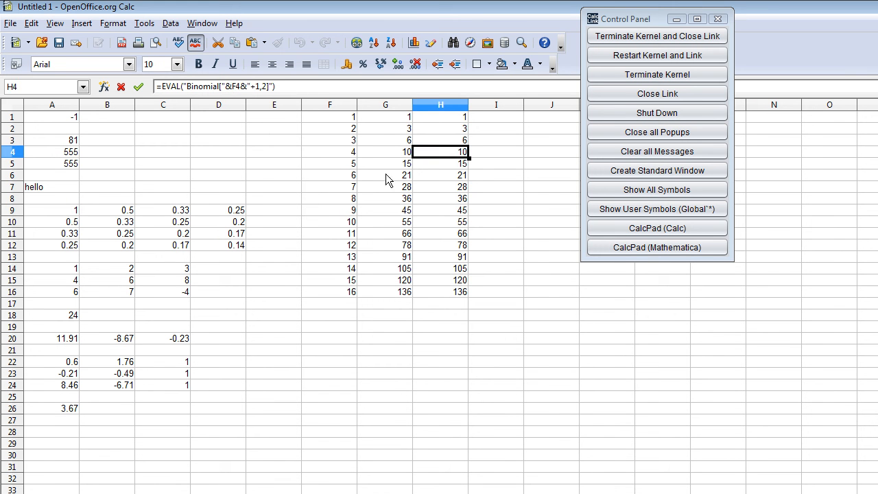
{"action": "key", "text": "Down"}
{"action": "key", "text": "Down"}
{"action": "left_click", "coordinate": [405, 168]}
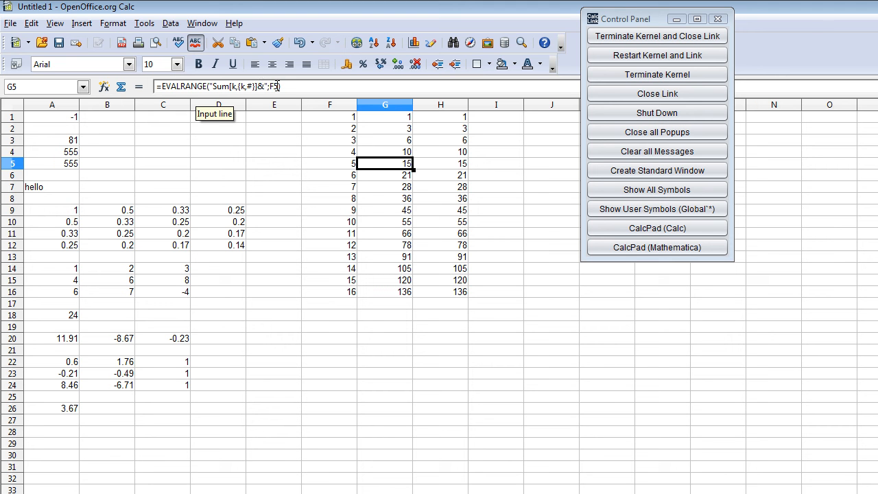
{"action": "left_click", "coordinate": [344, 315]}
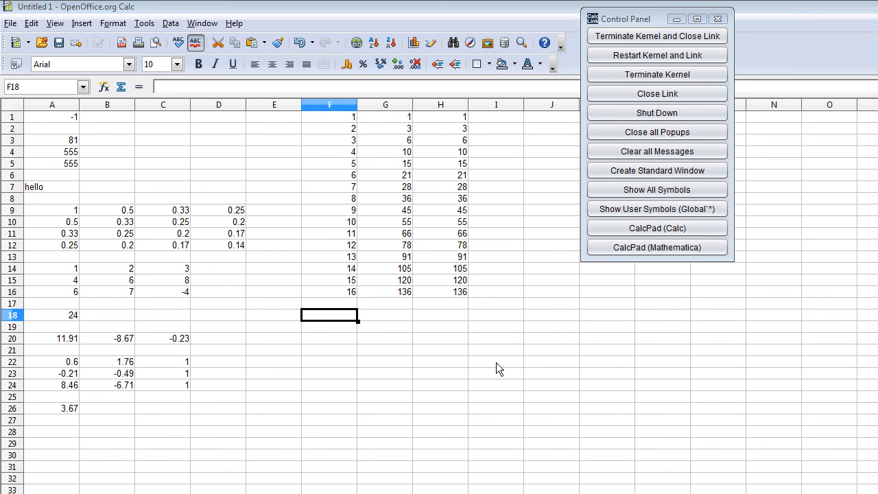